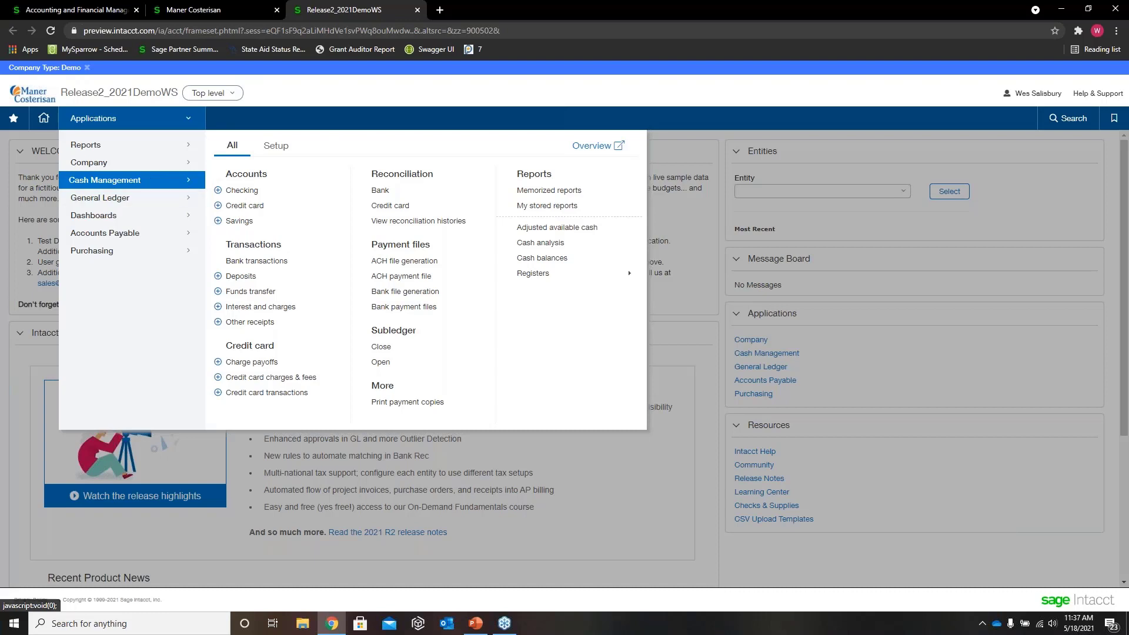
# Step: Open the Sample Ruleset for editing from the Cash Management matching rule sets
pyautogui.click(280, 151)
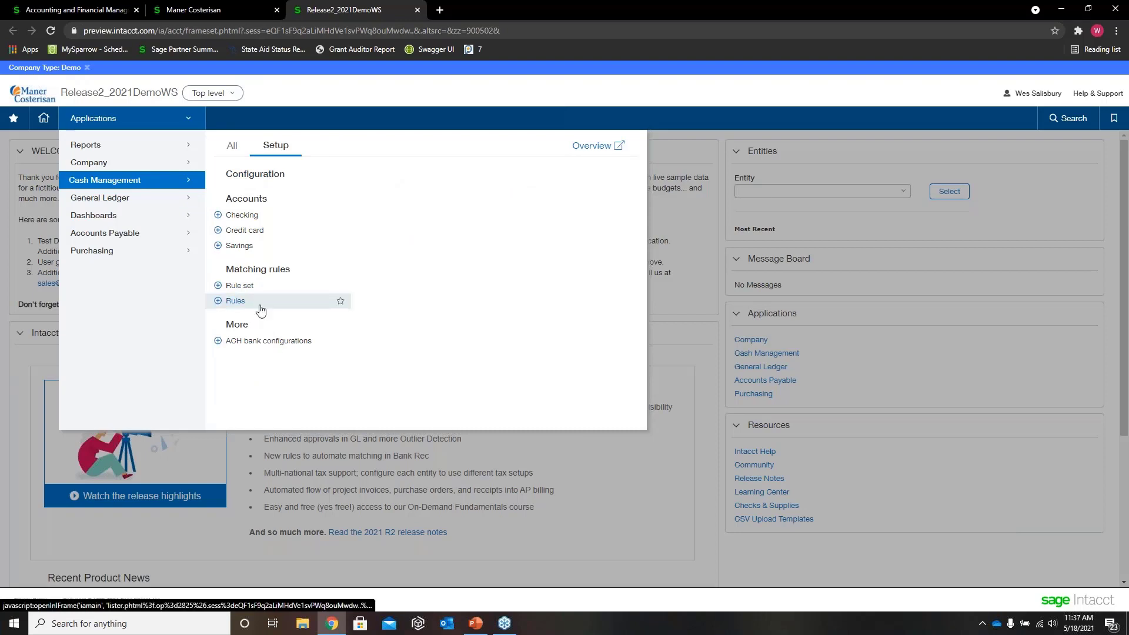
pyautogui.moveTo(222, 266); pyautogui.dragTo(286, 265)
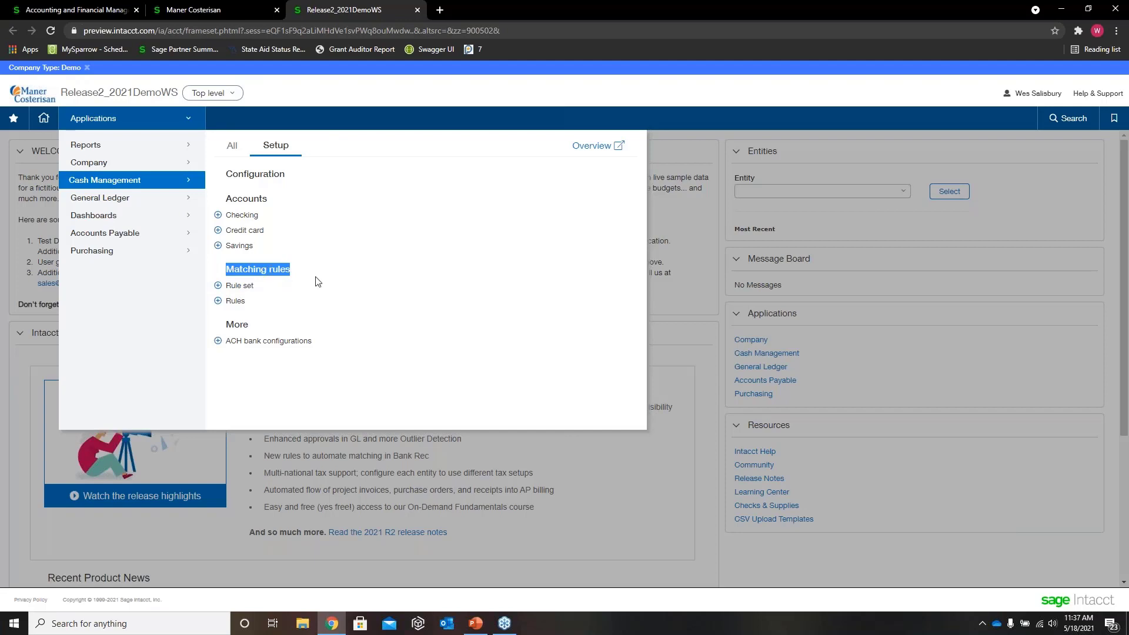
pyautogui.click(399, 277)
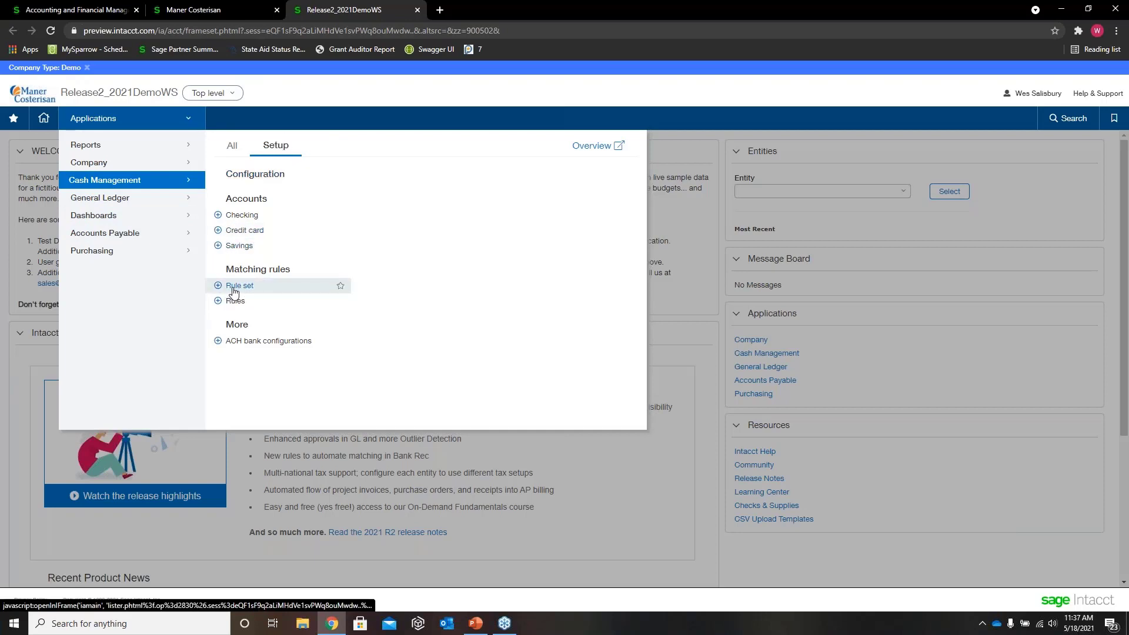
pyautogui.click(233, 289)
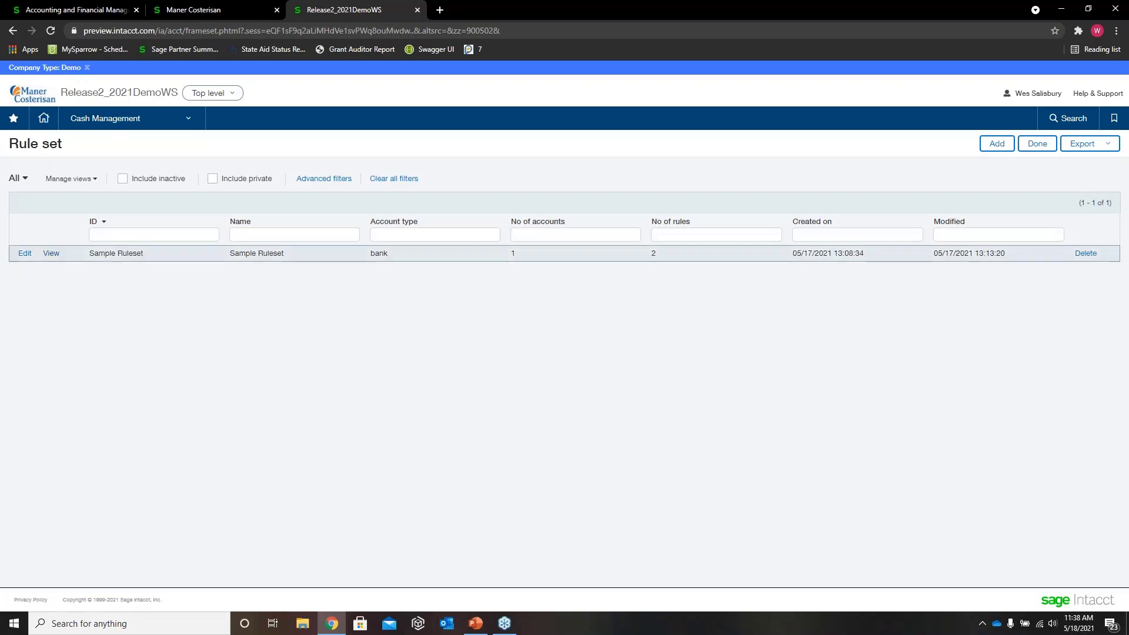
pyautogui.moveTo(144, 255); pyautogui.dragTo(91, 254)
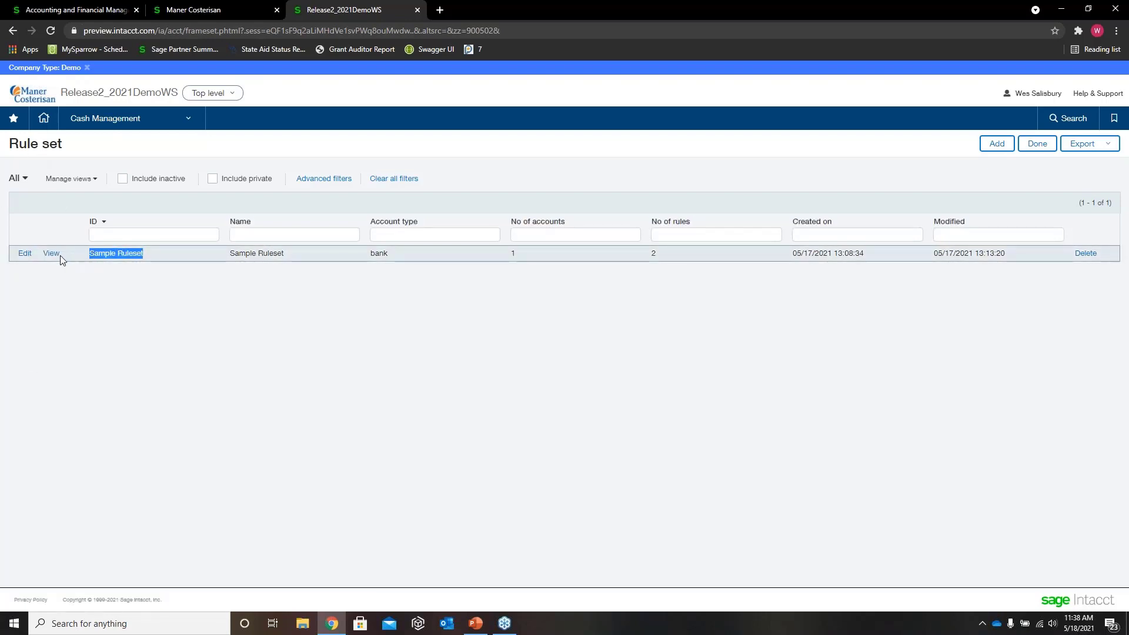
pyautogui.click(25, 254)
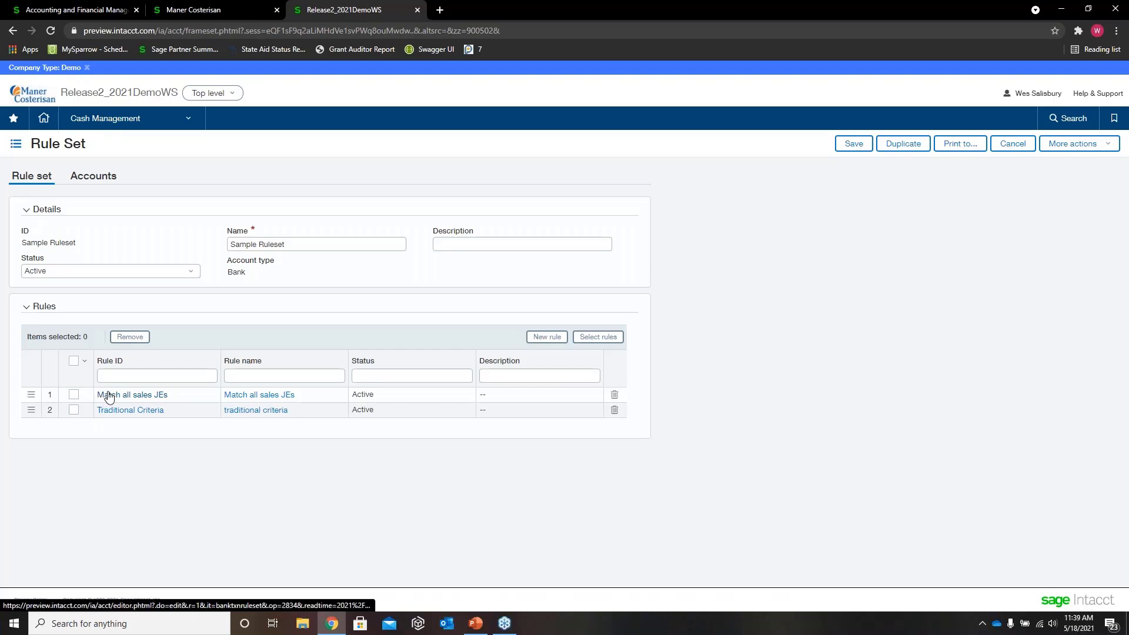
# Step: Open the Match all sales JEs rule from the rule set and enlarge its window to full size
pyautogui.moveTo(171, 396); pyautogui.dragTo(87, 399)
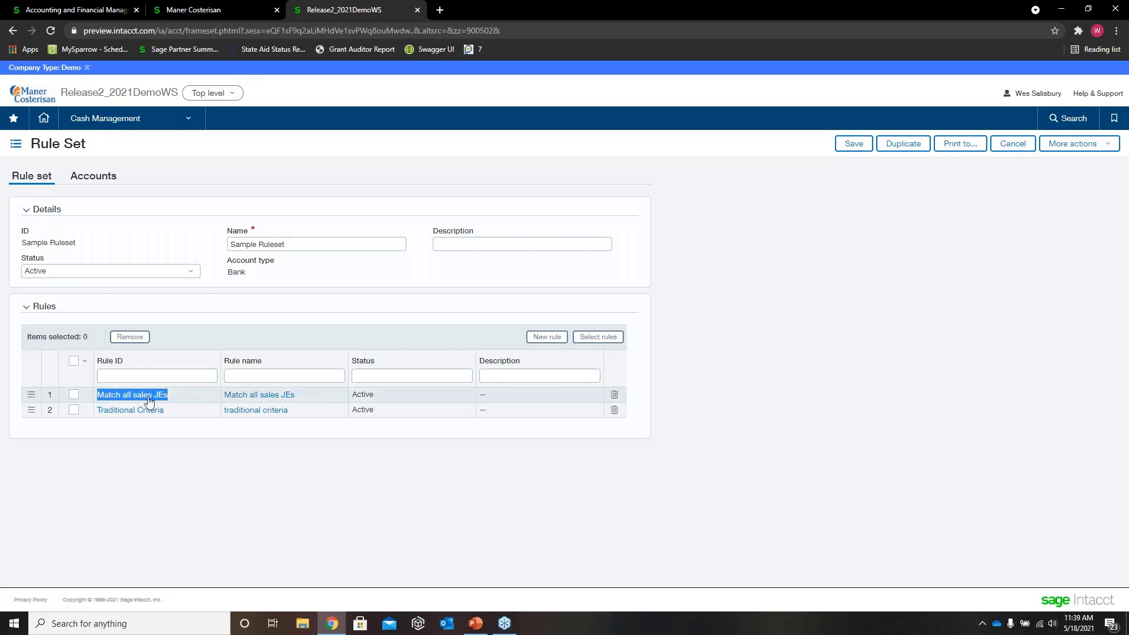
pyautogui.click(179, 397)
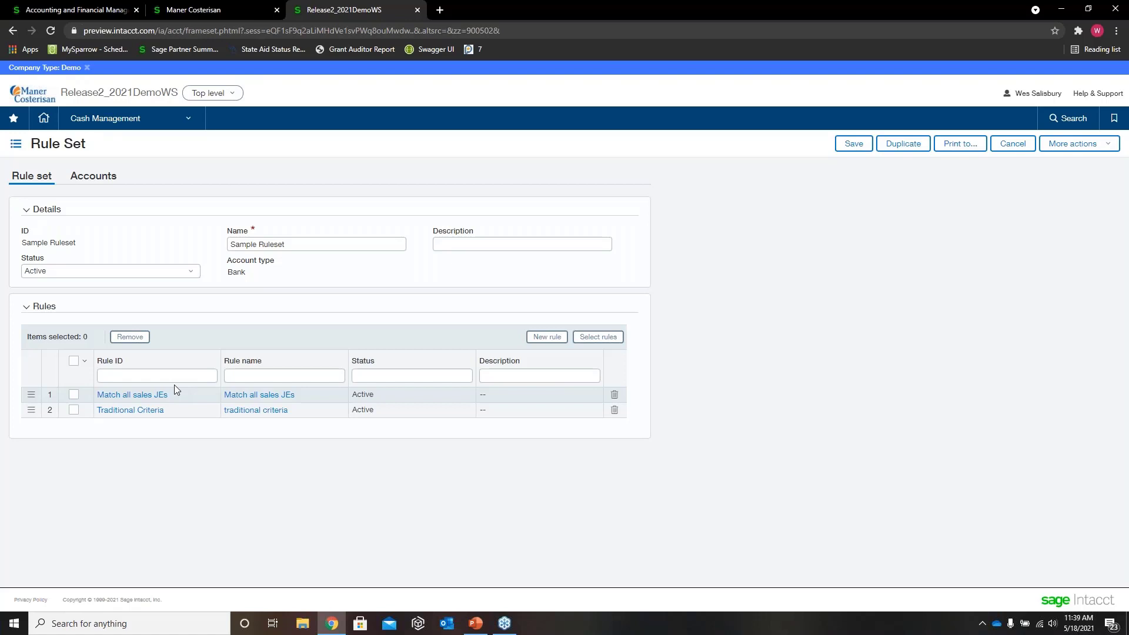
pyautogui.click(144, 399)
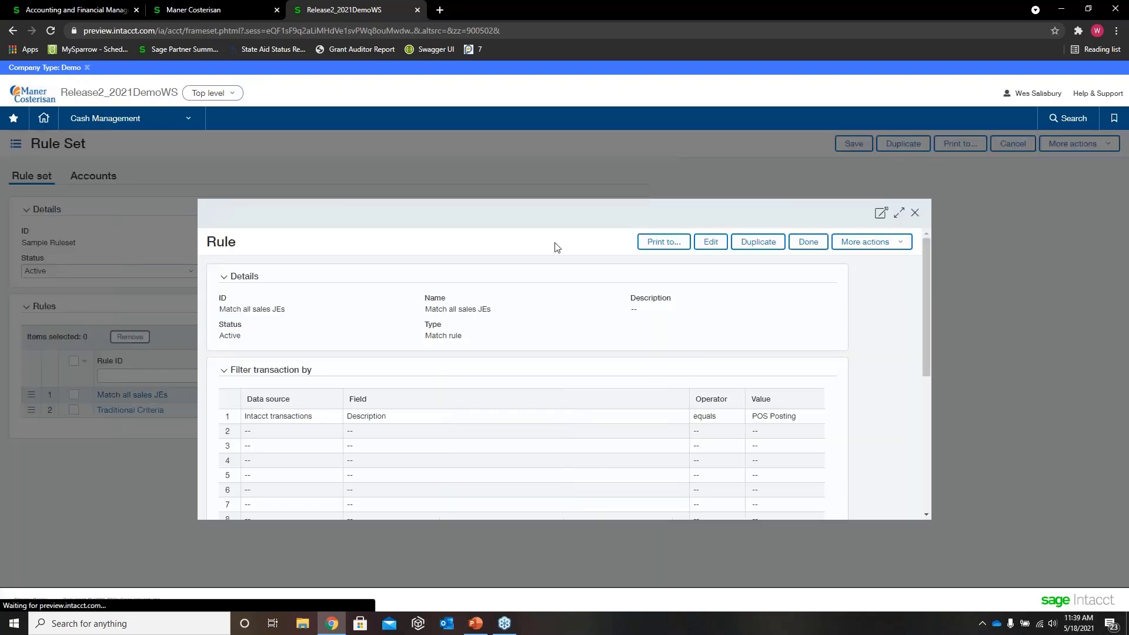
pyautogui.click(900, 216)
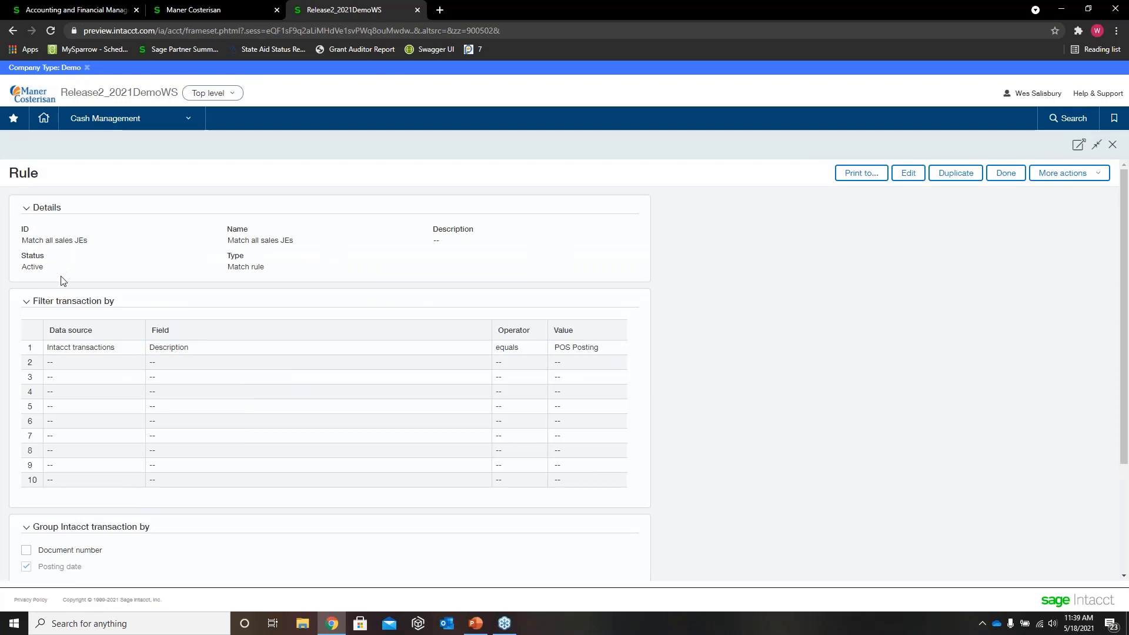
# Step: Examine the transaction filter of the Match all sales JEs rule, including its data source, field, operator and value
pyautogui.scroll(-2, 101, 274)
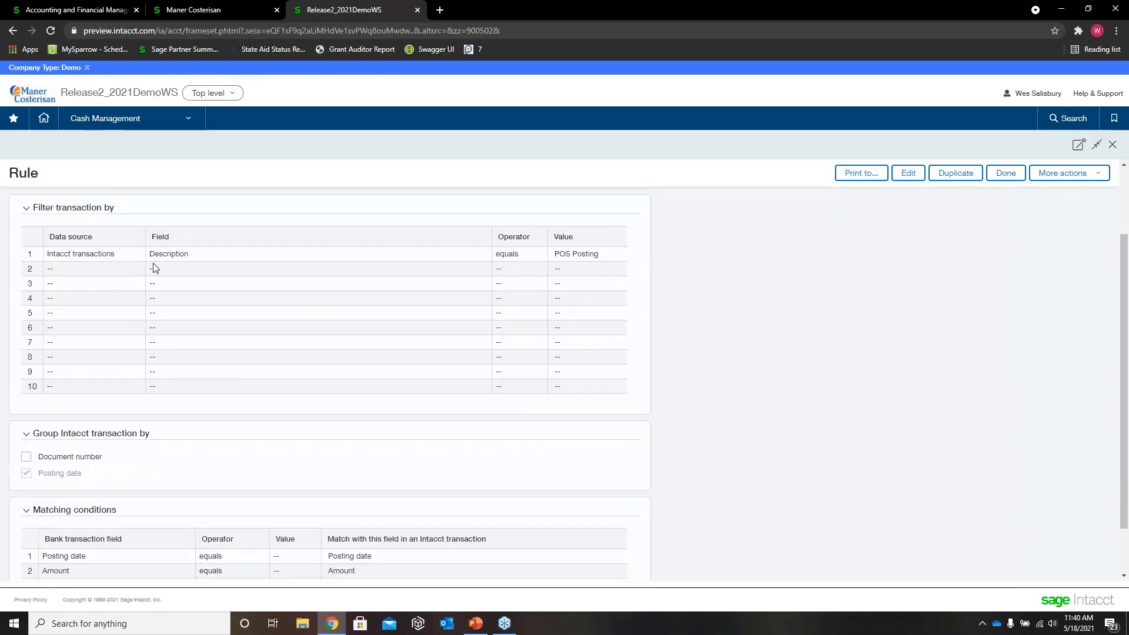
pyautogui.scroll(2, 153, 265)
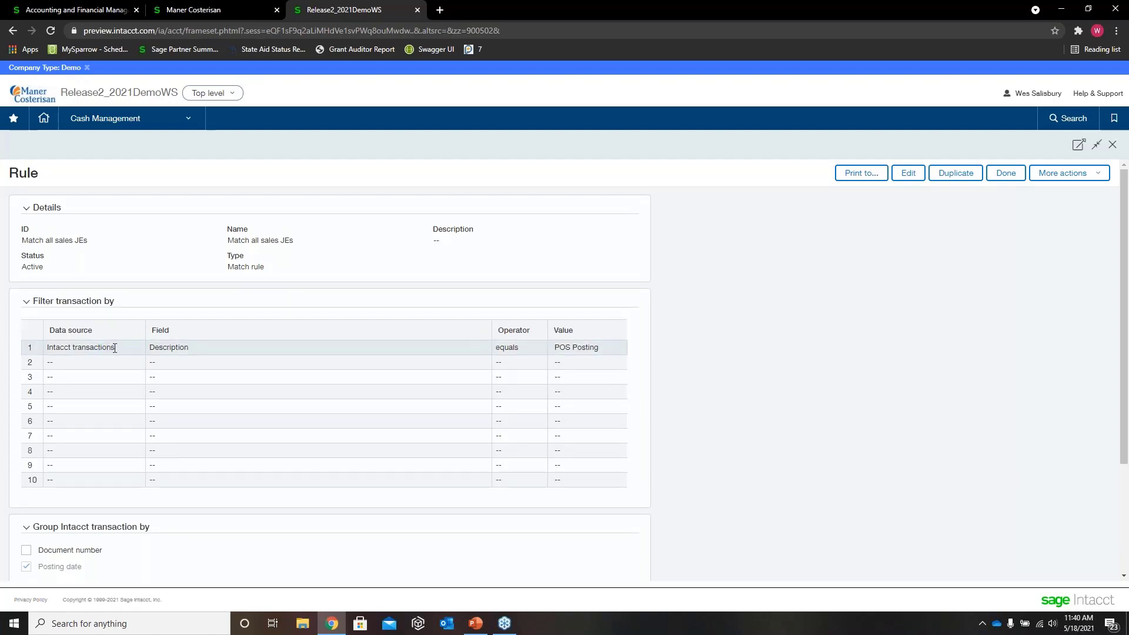
pyautogui.moveTo(112, 351); pyautogui.dragTo(34, 298)
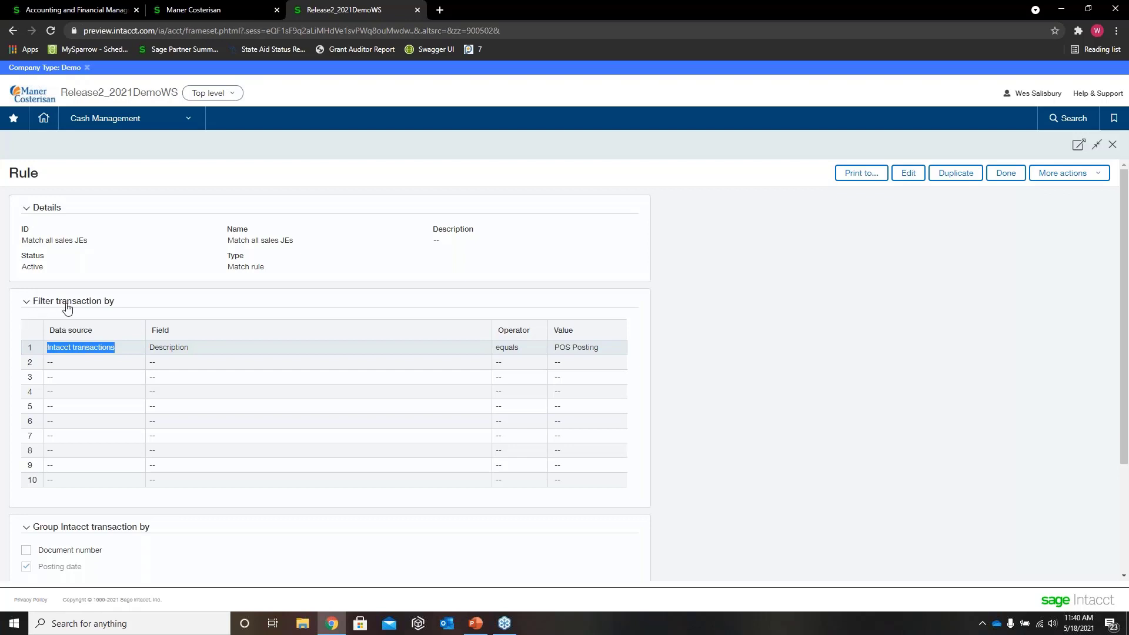
pyautogui.moveTo(115, 351); pyautogui.dragTo(57, 351)
pyautogui.click(66, 364)
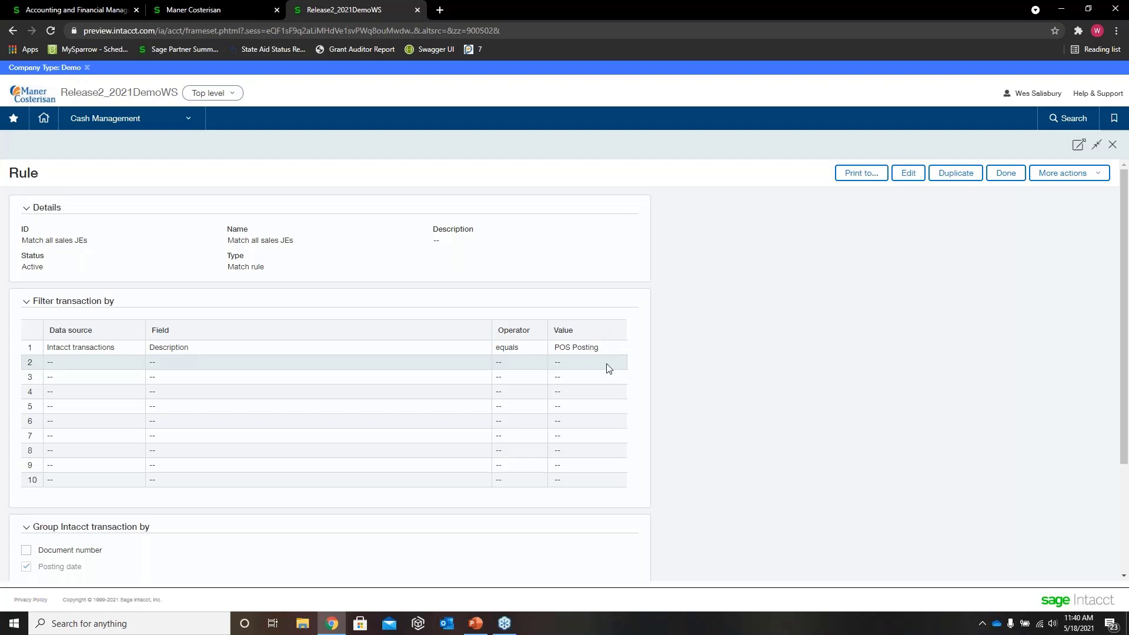
pyautogui.scroll(-3, 663, 394)
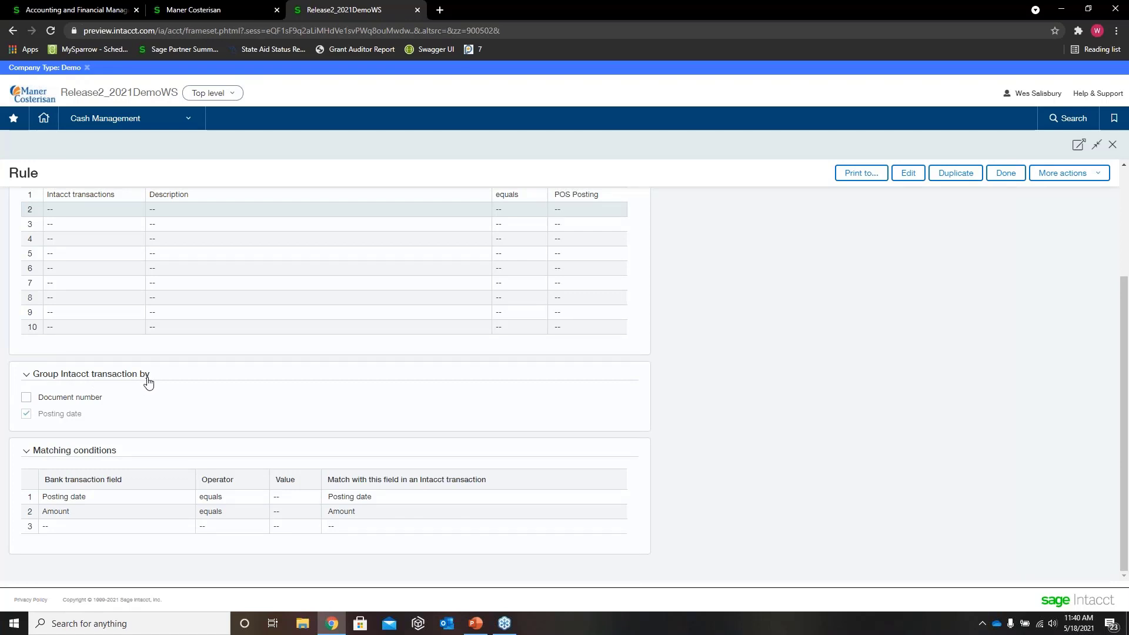
pyautogui.scroll(1, 132, 400)
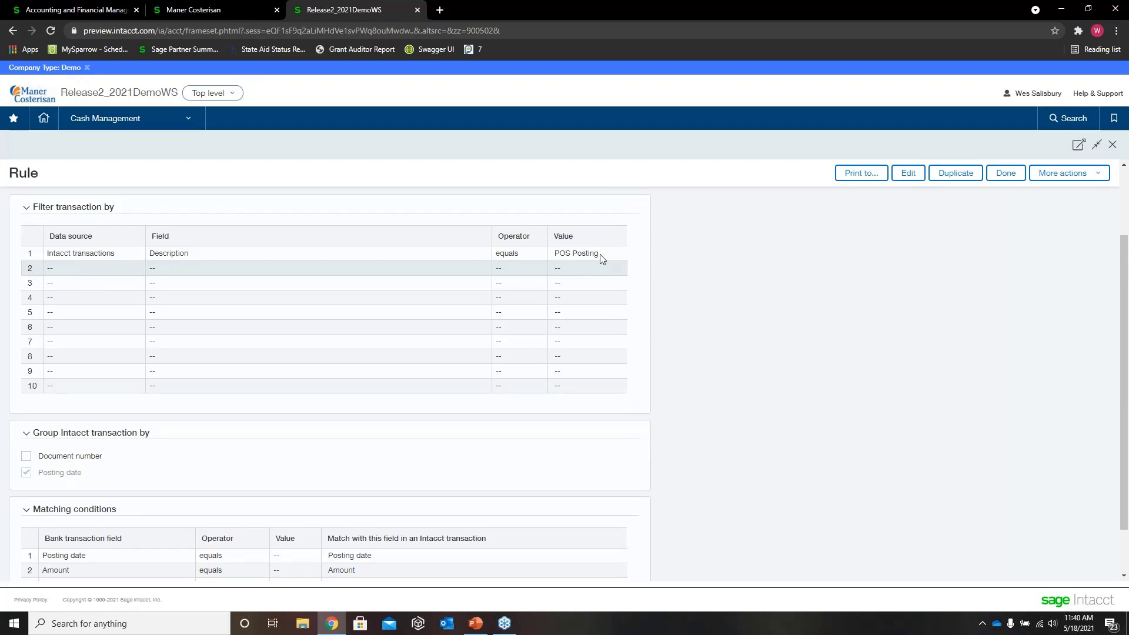
pyautogui.moveTo(601, 258); pyautogui.dragTo(553, 254)
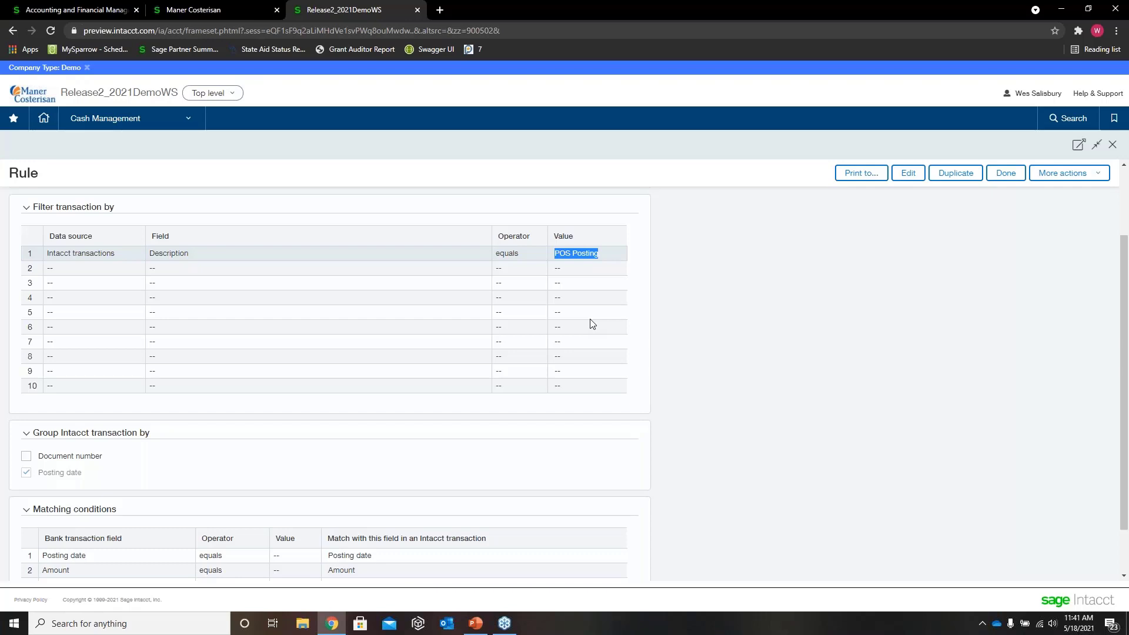
# Step: Examine how the rule groups Intacct transactions and which matching conditions it uses, and close the rule
pyautogui.scroll(-1, 557, 343)
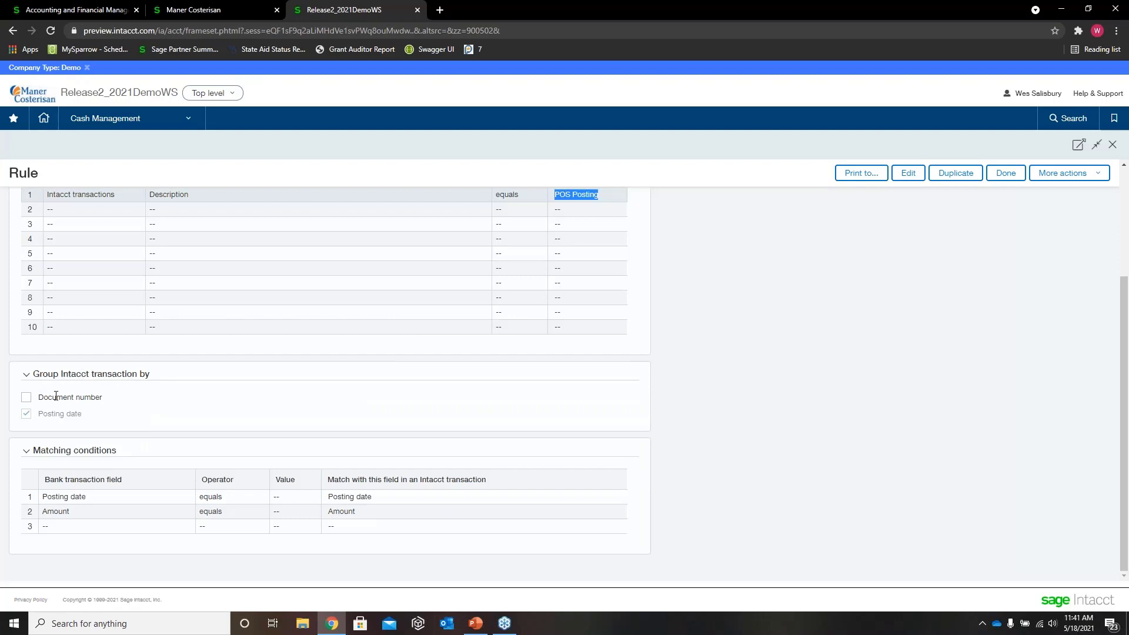
pyautogui.click(27, 420)
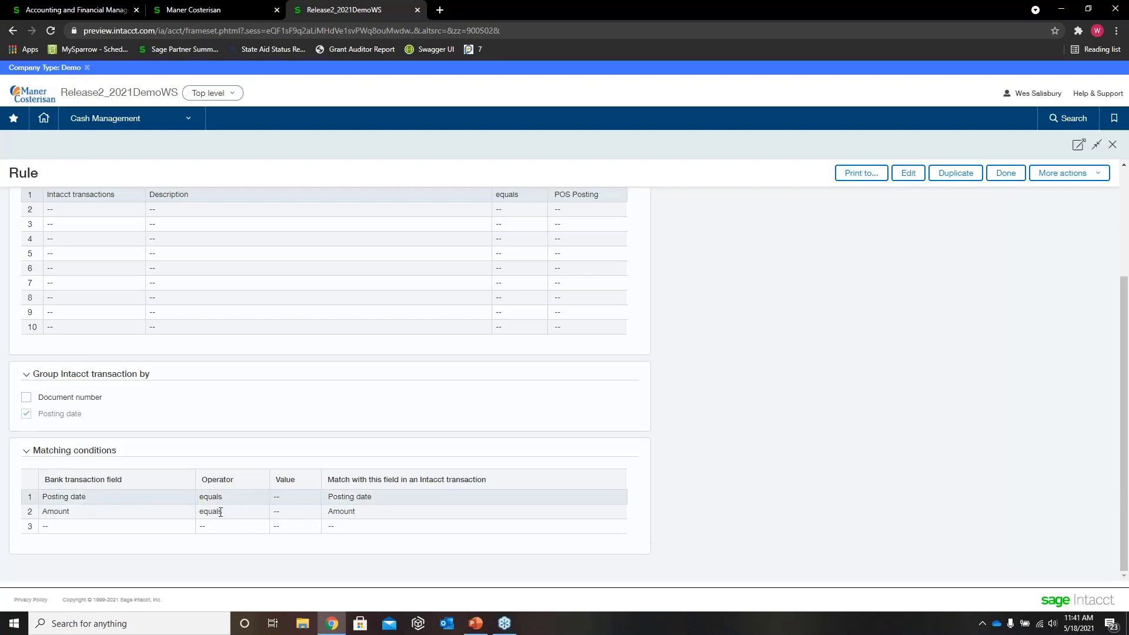
pyautogui.moveTo(46, 481); pyautogui.dragTo(105, 481)
pyautogui.click(82, 478)
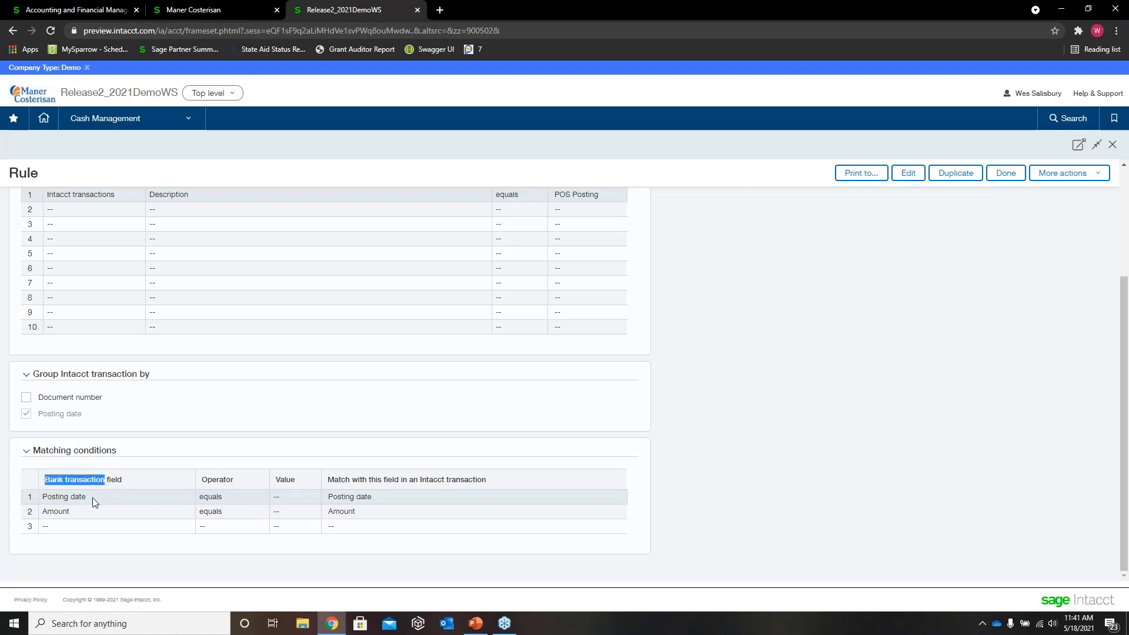
pyautogui.click(92, 499)
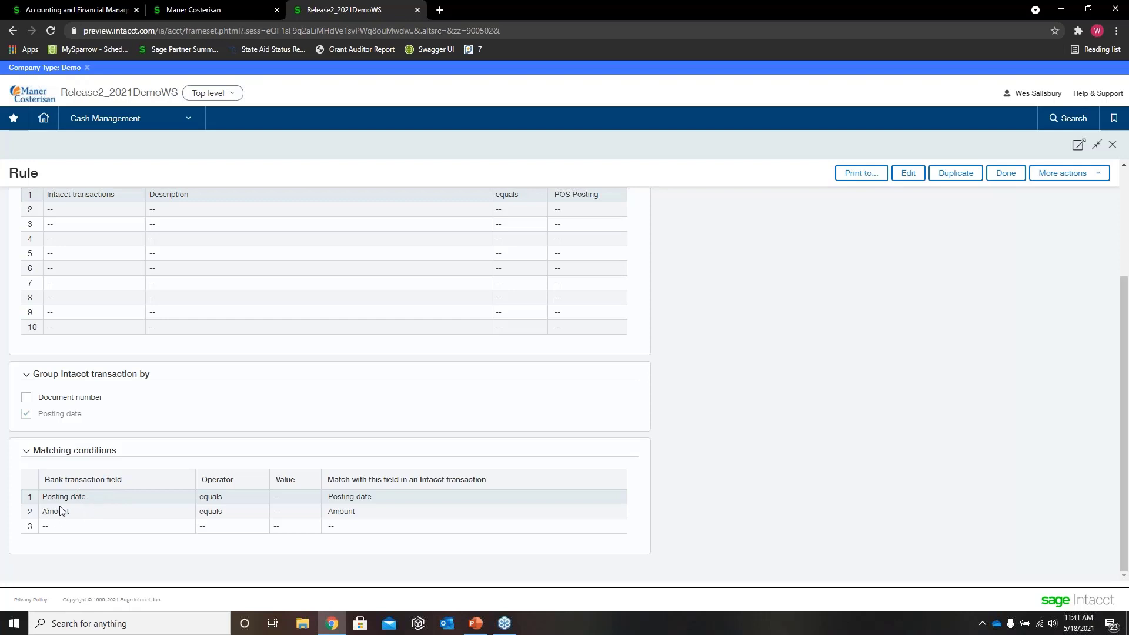
pyautogui.scroll(2, 94, 481)
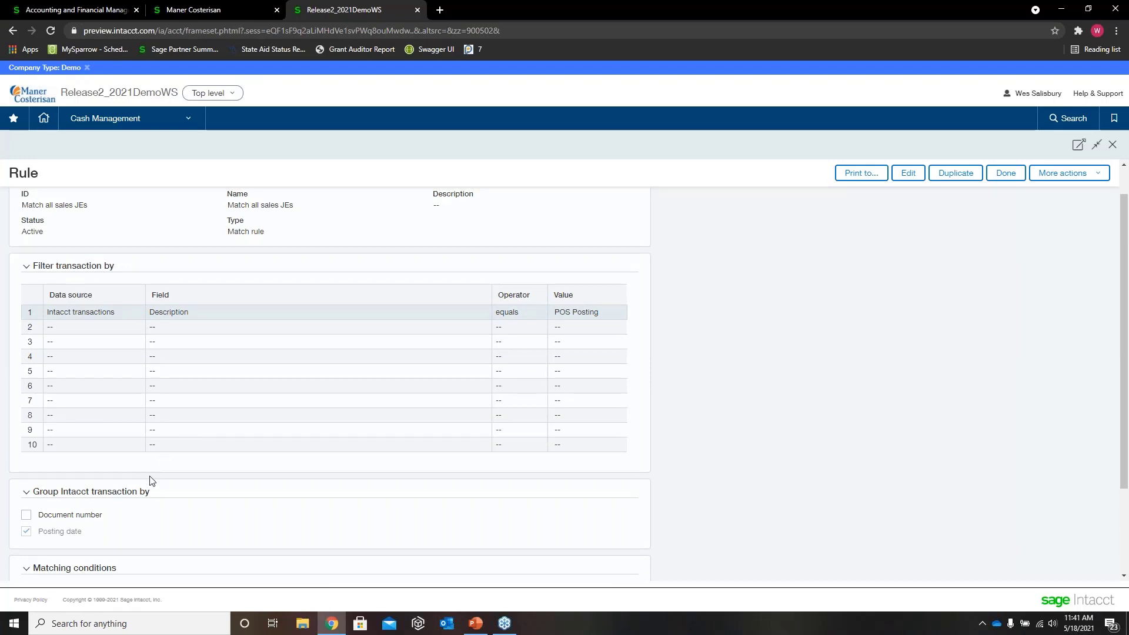
pyautogui.scroll(1, 183, 459)
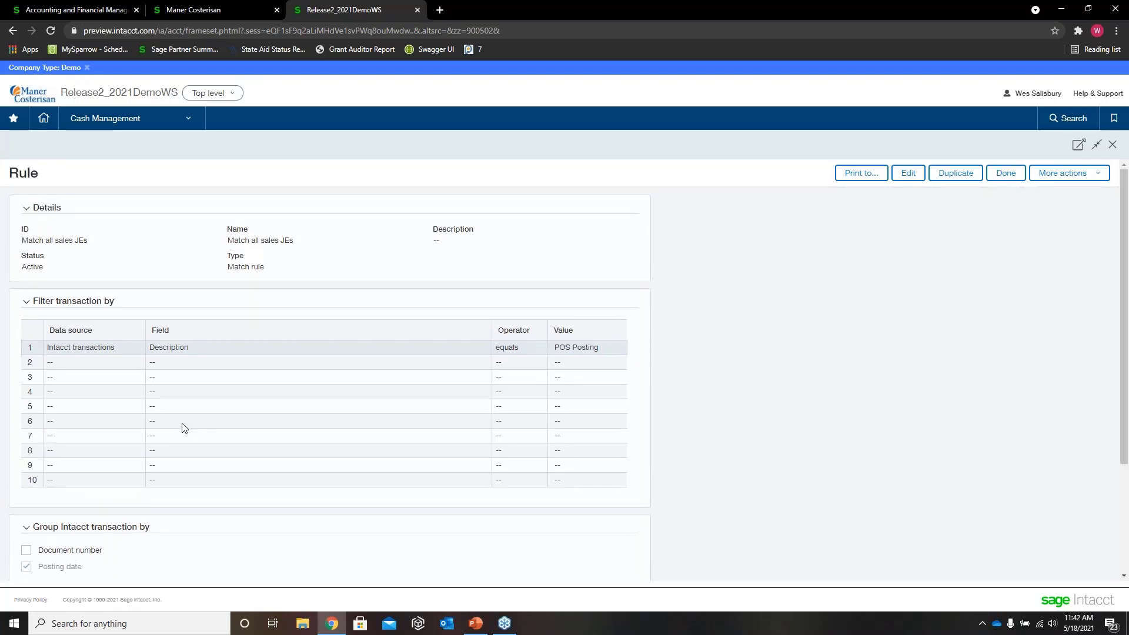
pyautogui.scroll(-1, 120, 367)
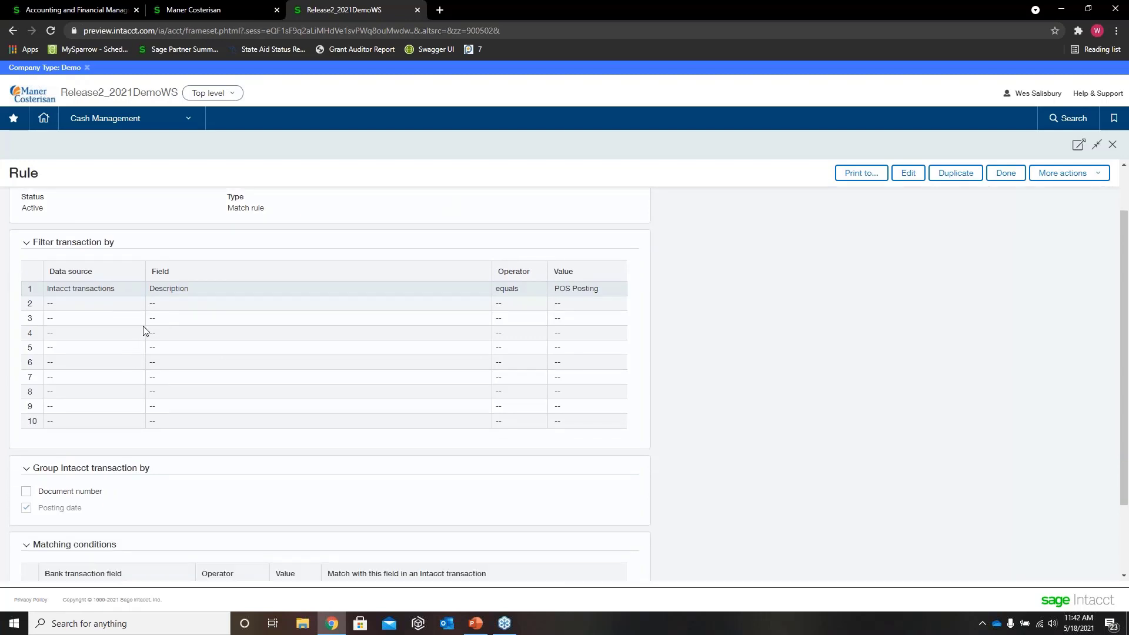
pyautogui.scroll(-1, 148, 318)
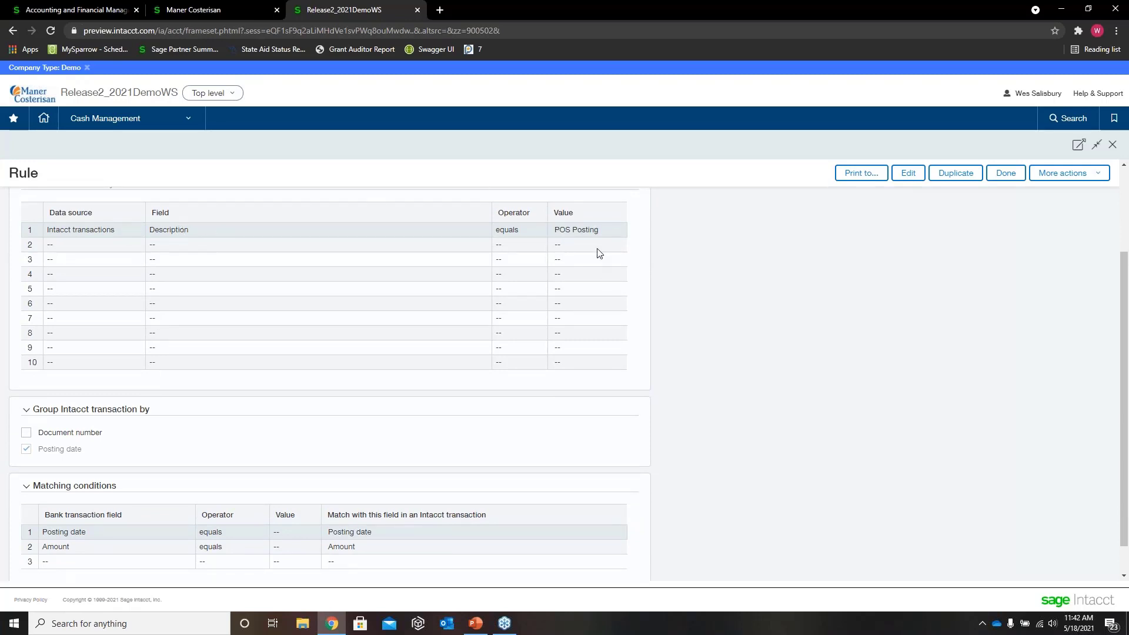
pyautogui.scroll(-1, 364, 374)
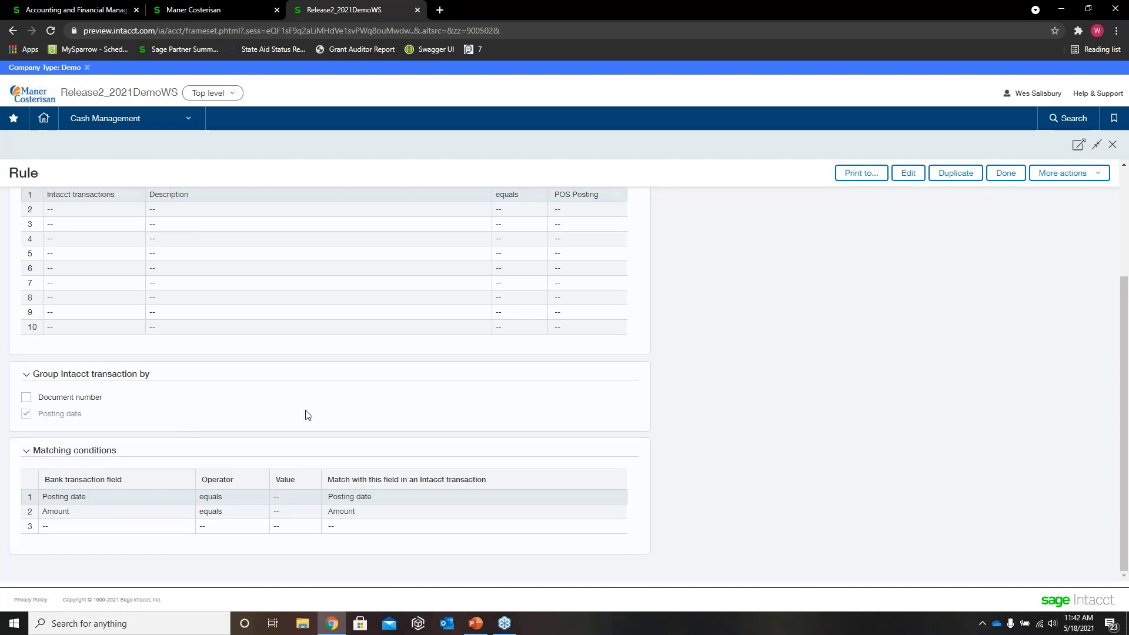
pyautogui.click(1013, 174)
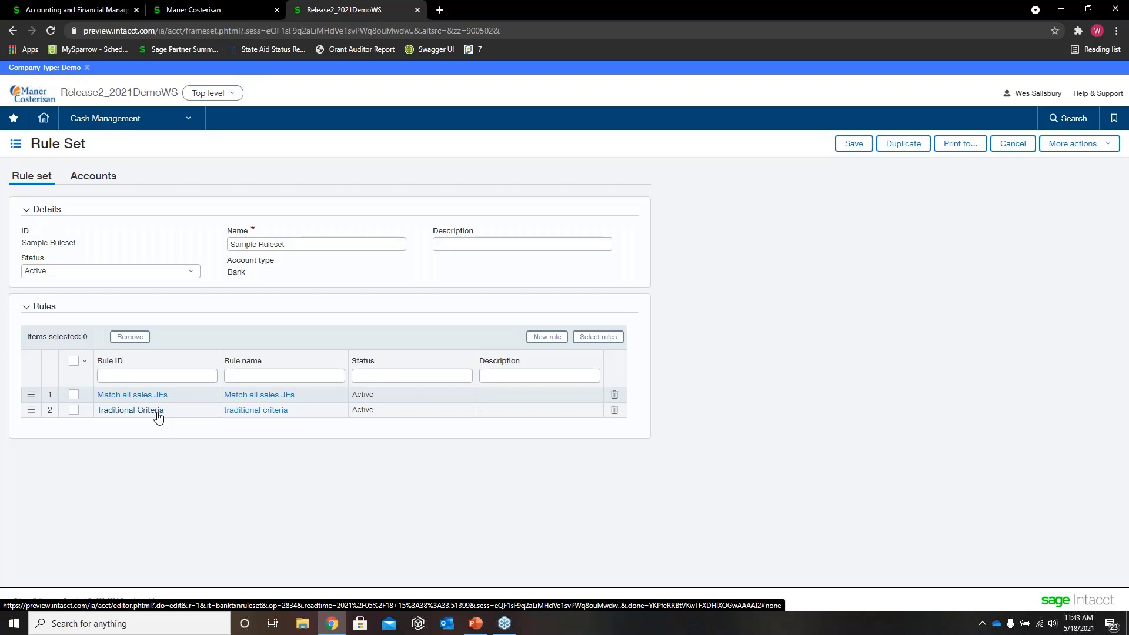
# Step: Open the Traditional Criteria rule at full size, examine its matching conditions, and close it
pyautogui.click(158, 415)
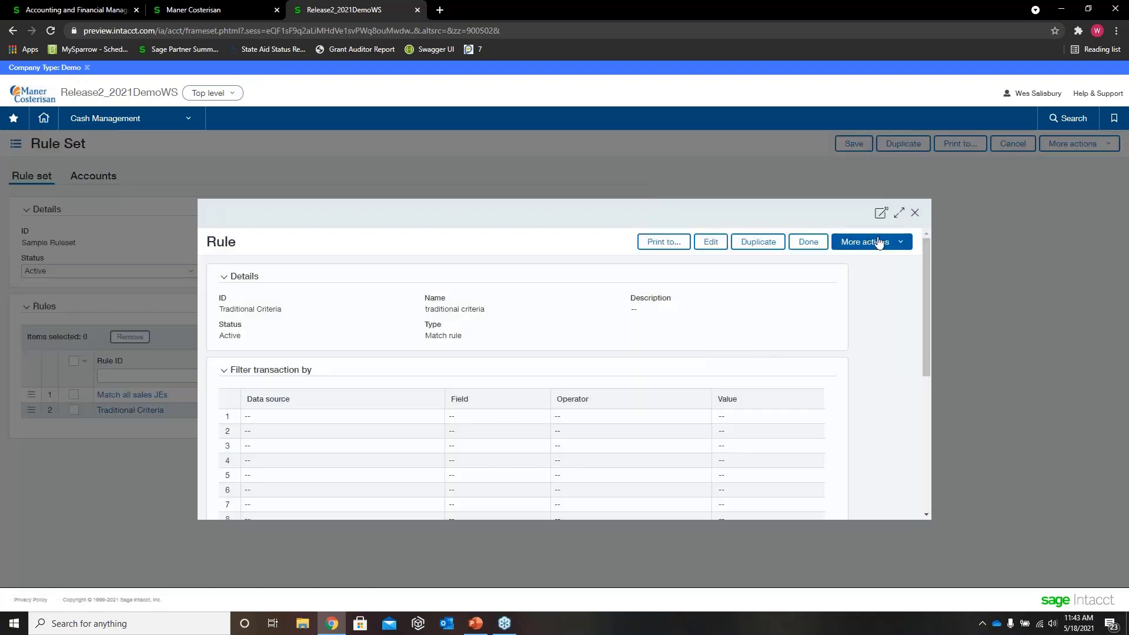
pyautogui.click(899, 213)
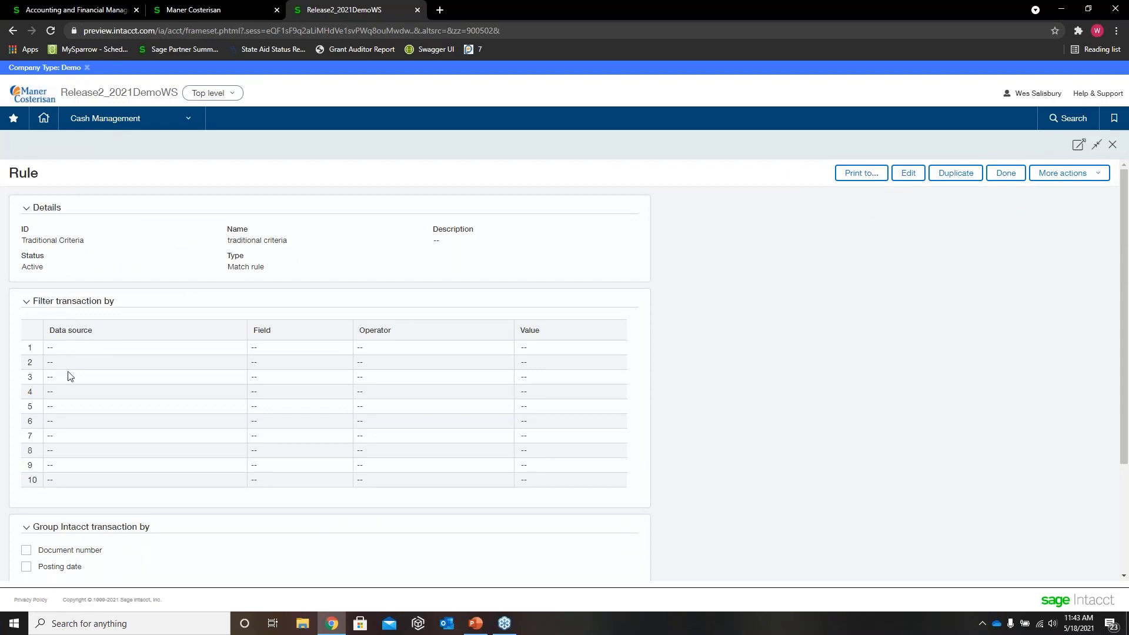
pyautogui.scroll(-3, 71, 372)
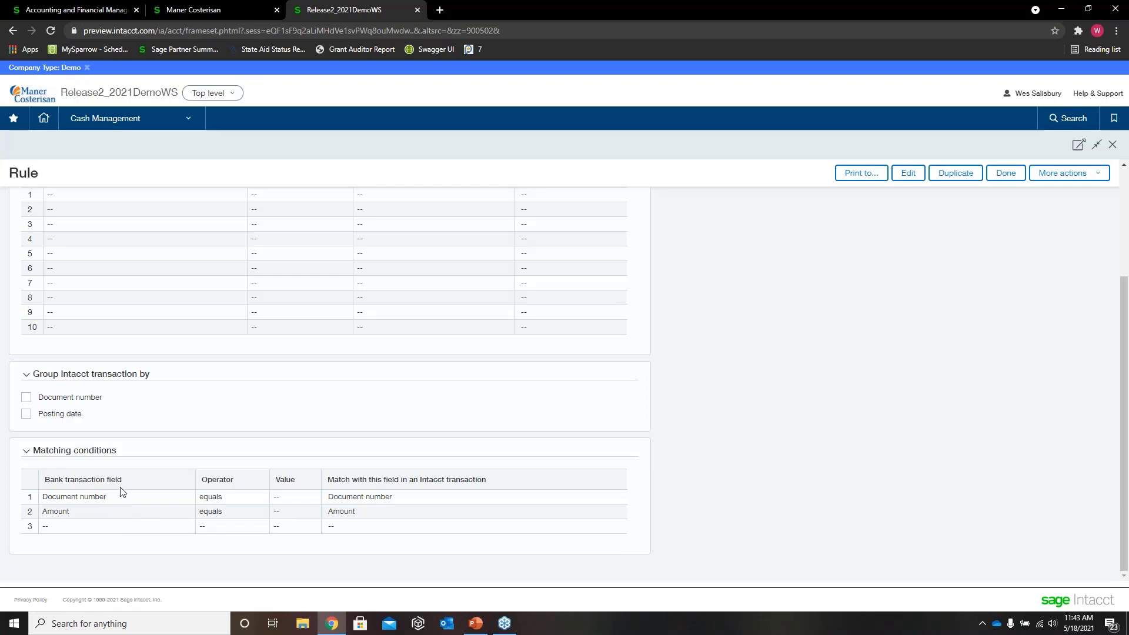
pyautogui.moveTo(123, 480); pyautogui.dragTo(45, 471)
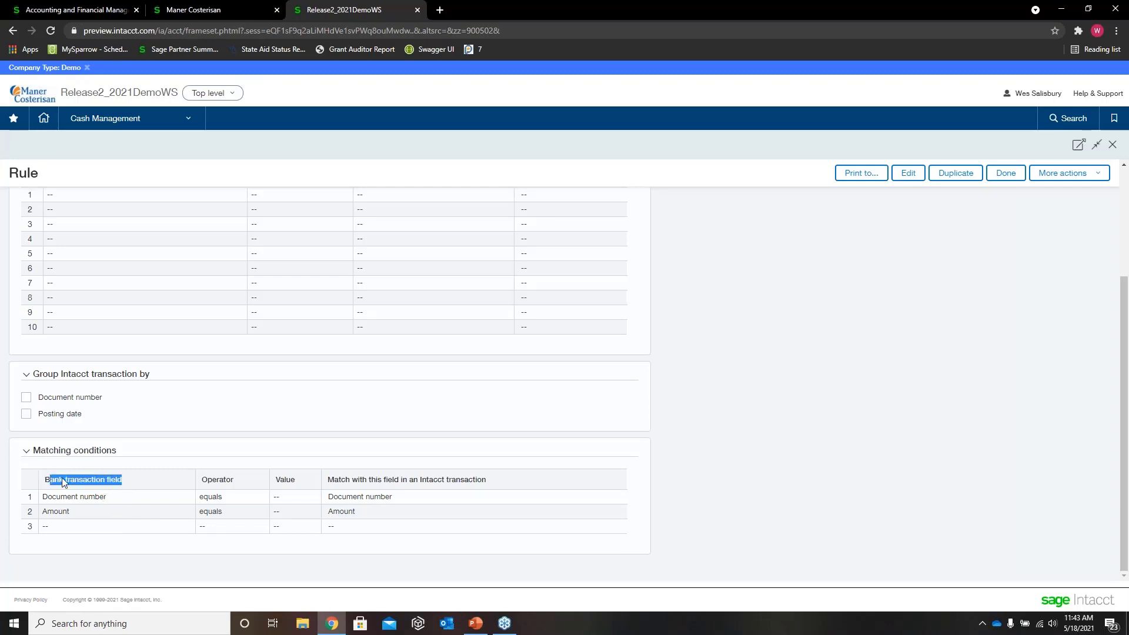
pyautogui.click(229, 500)
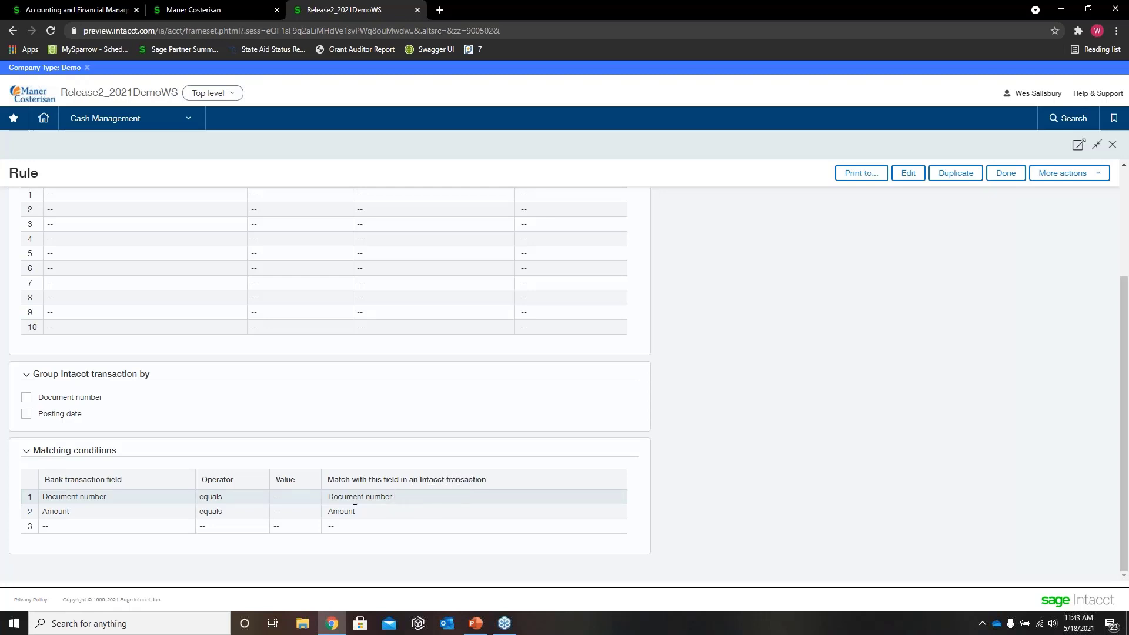
pyautogui.moveTo(85, 514); pyautogui.dragTo(41, 516)
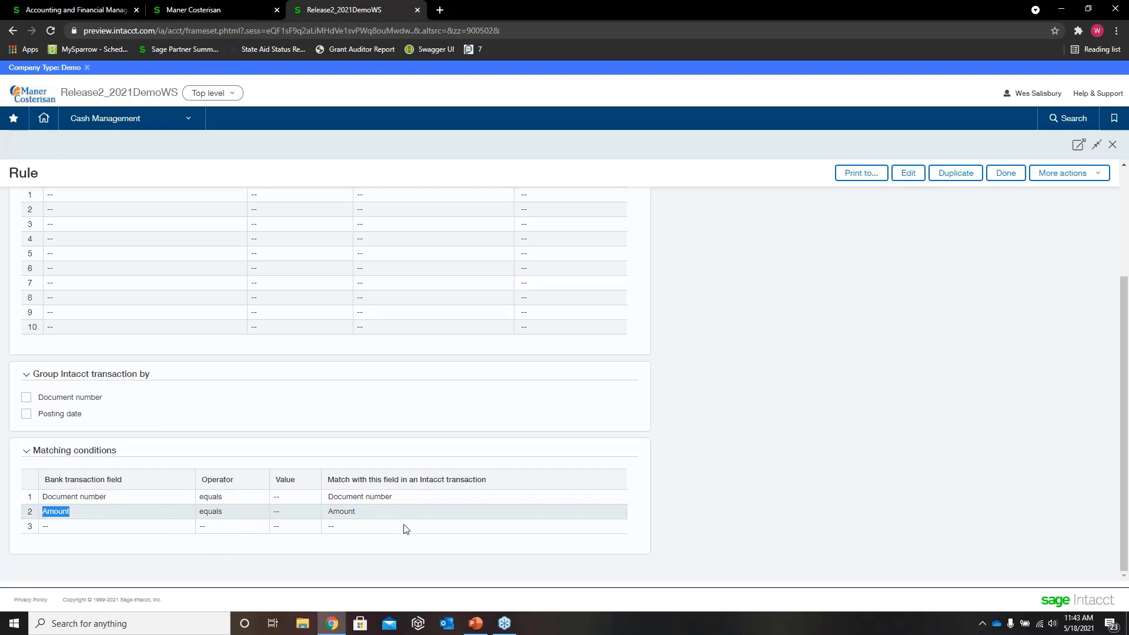
pyautogui.moveTo(357, 512); pyautogui.dragTo(330, 509)
pyautogui.click(1000, 174)
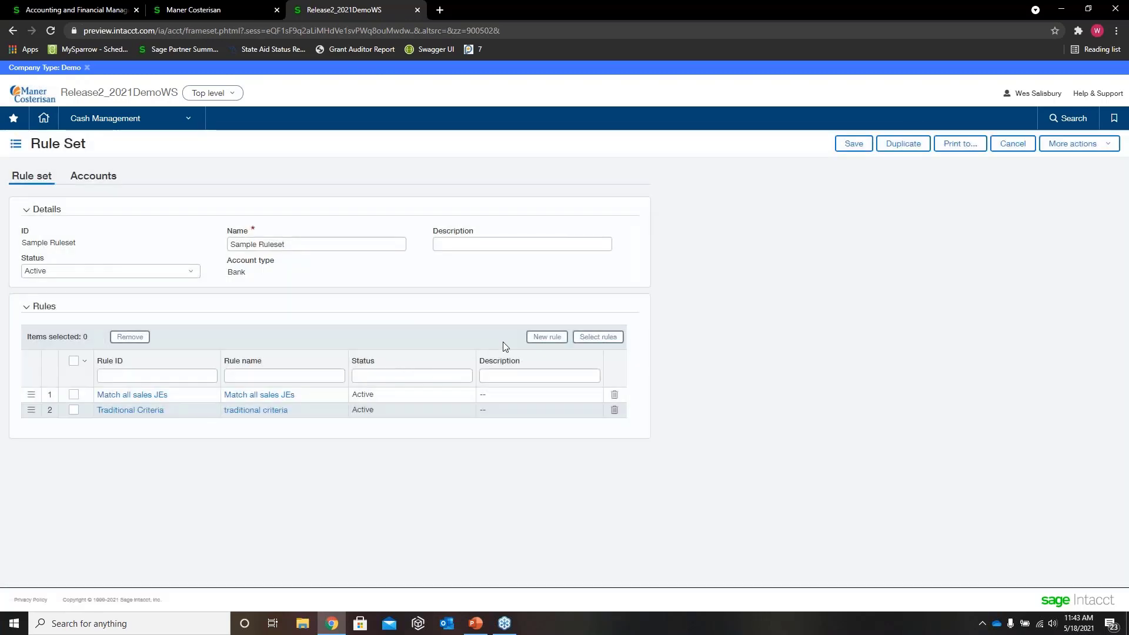
# Step: Create a new rule in the rule set at full window size, with Test Rule as both ID and name
pyautogui.click(557, 340)
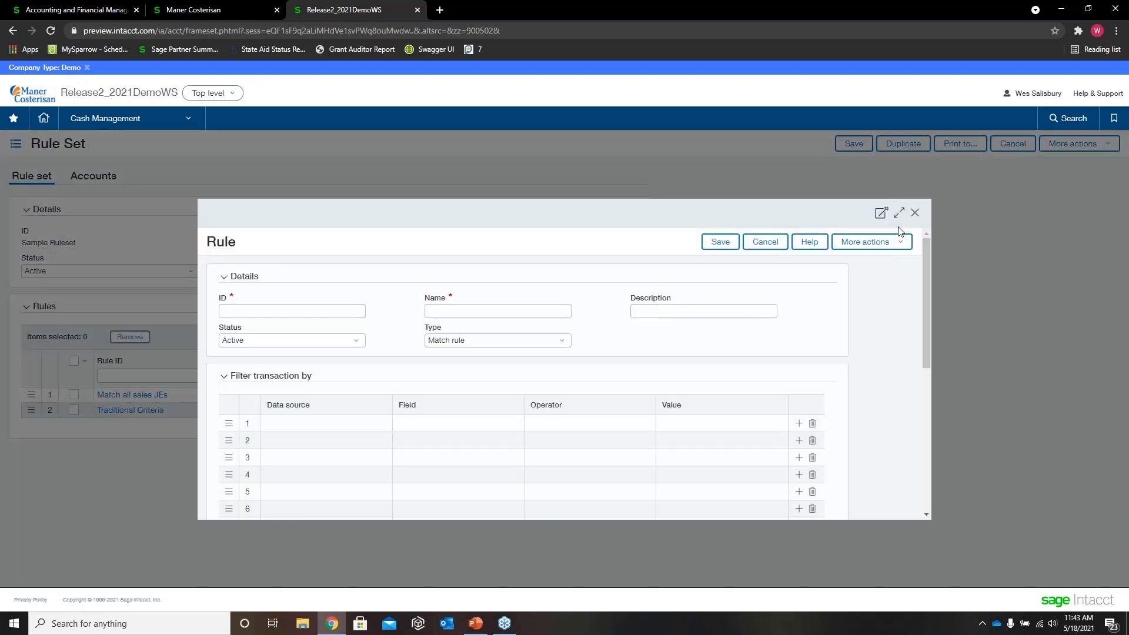
pyautogui.click(898, 212)
pyautogui.click(176, 238)
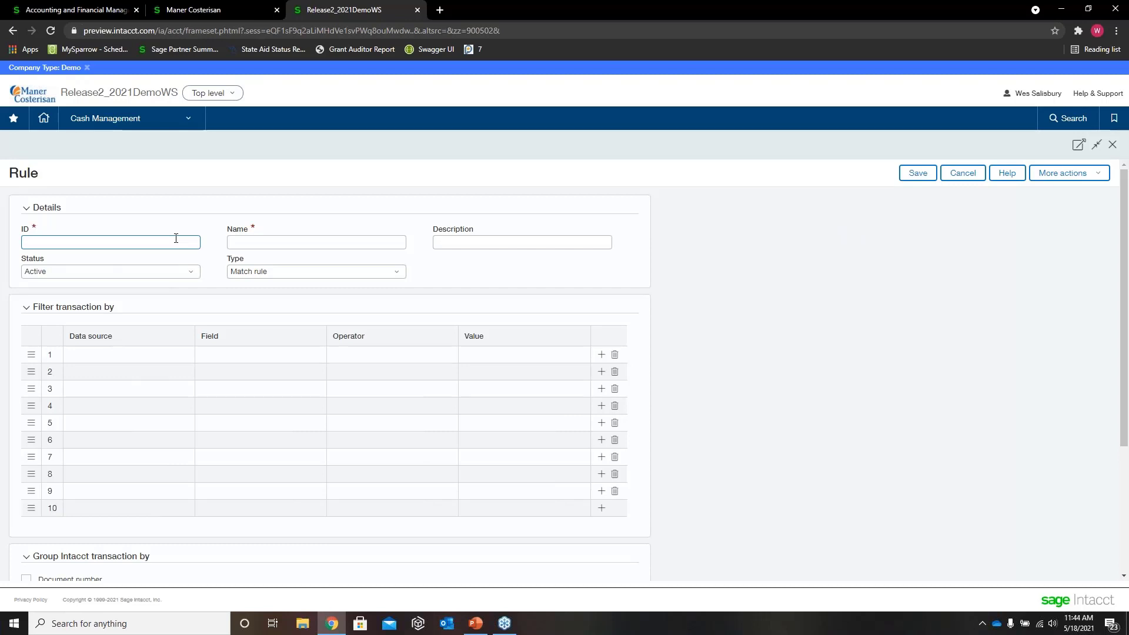
pyautogui.write('Test Rule')
pyautogui.press('Tab')
pyautogui.press('Tab')
pyautogui.write('Test Rul')
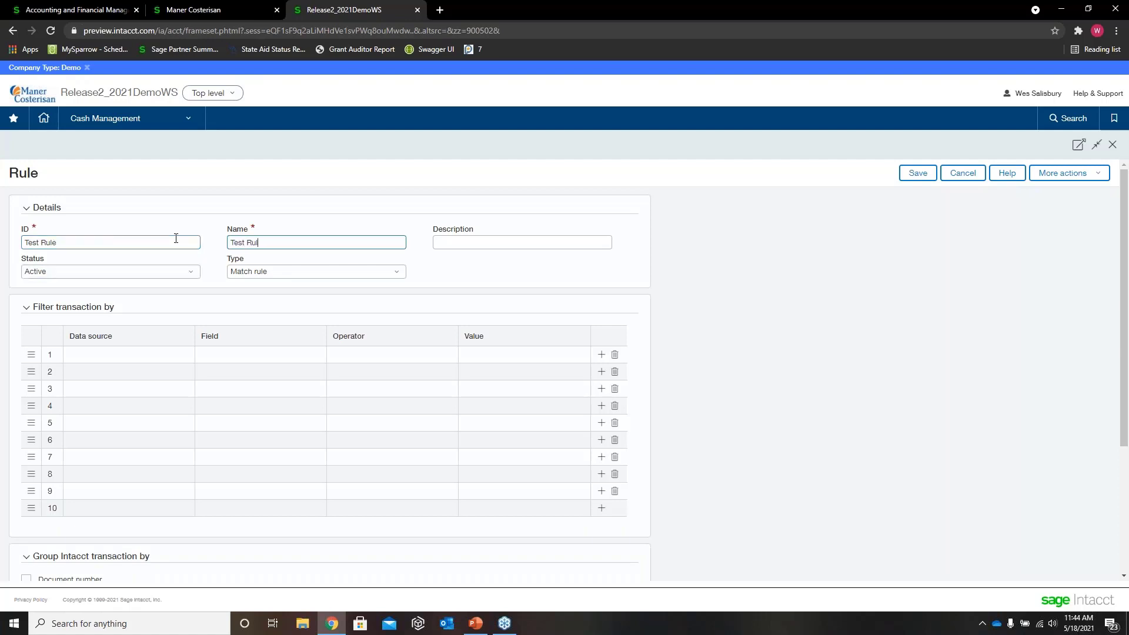
pyautogui.write('e')
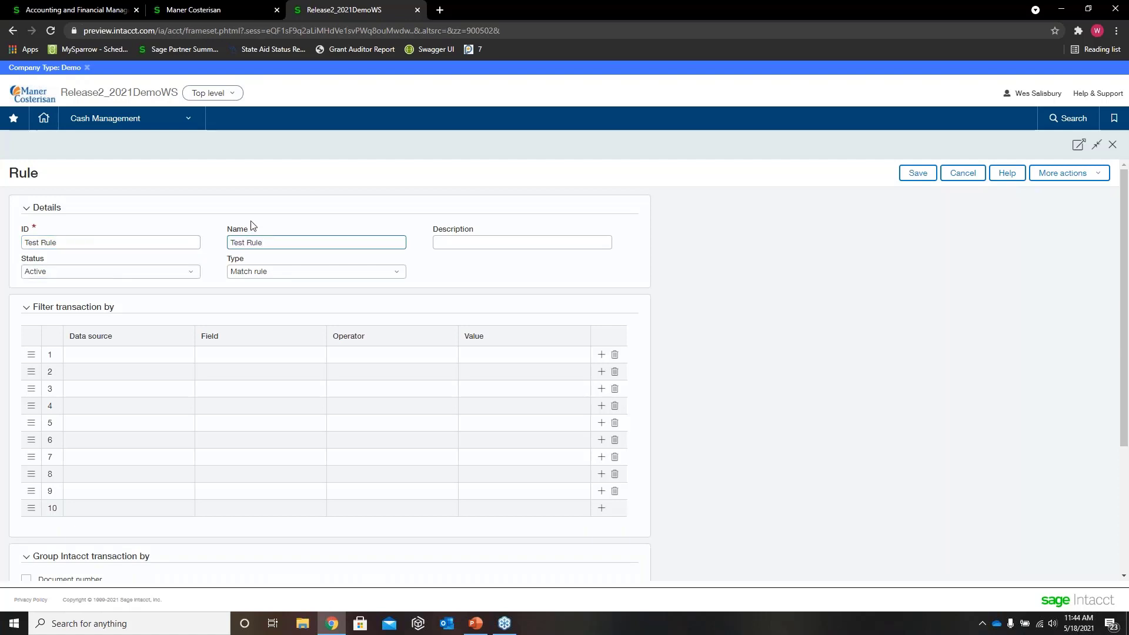
# Step: Choose Match rule as the type of the new Test Rule
pyautogui.press('Tab')
pyautogui.press('Tab')
pyautogui.press('Tab')
pyautogui.press('Tab')
pyautogui.press('Tab')
pyautogui.press('Tab')
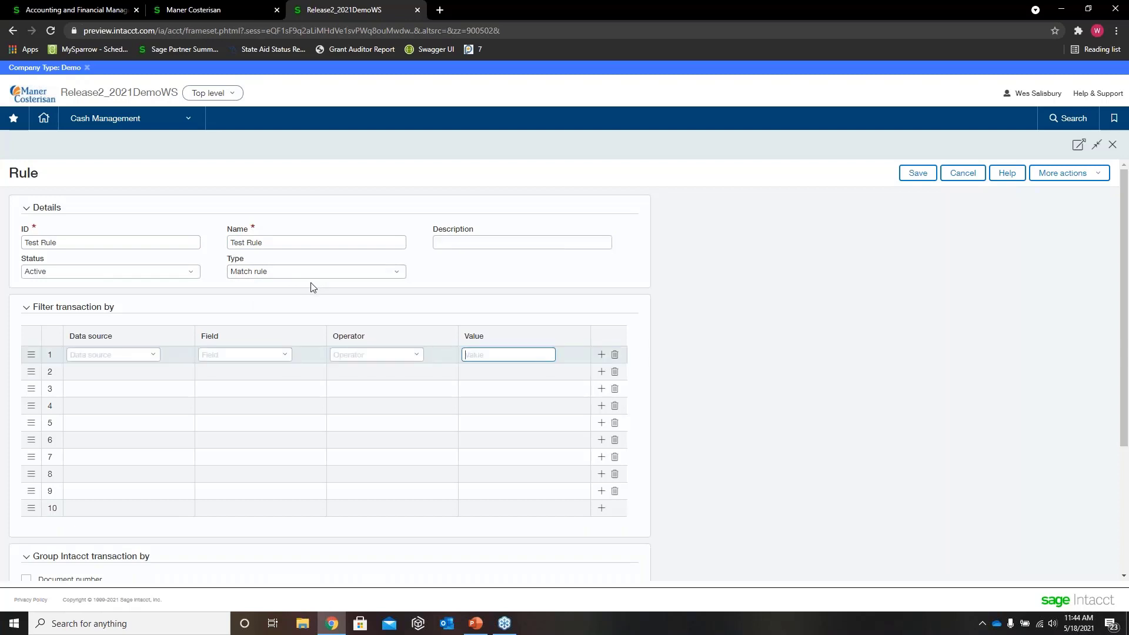
pyautogui.click(398, 275)
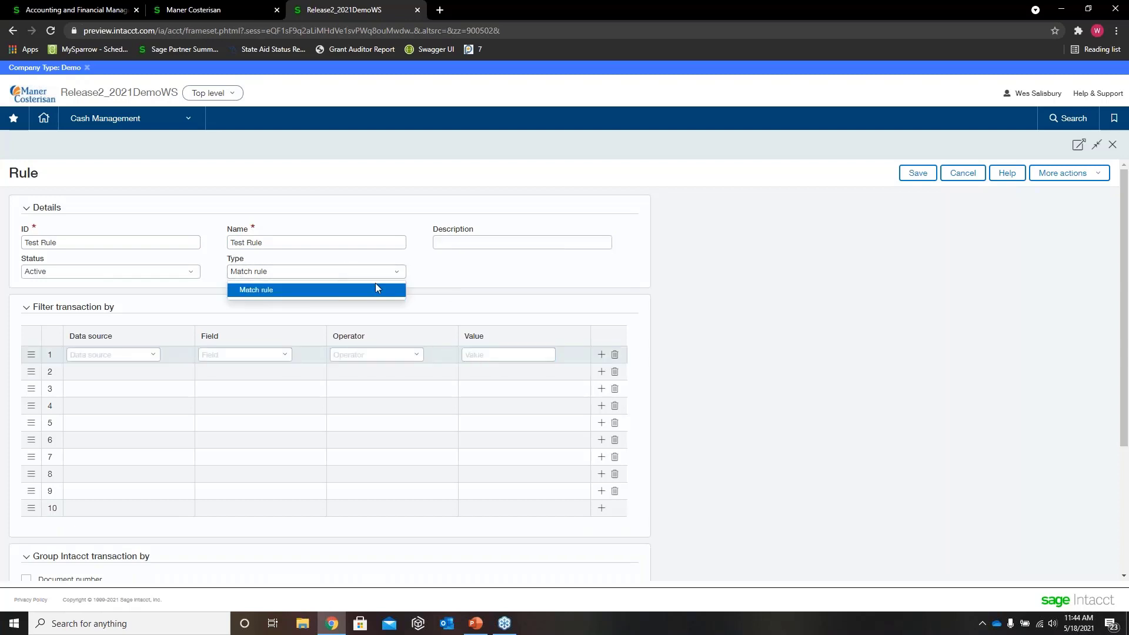
pyautogui.click(370, 290)
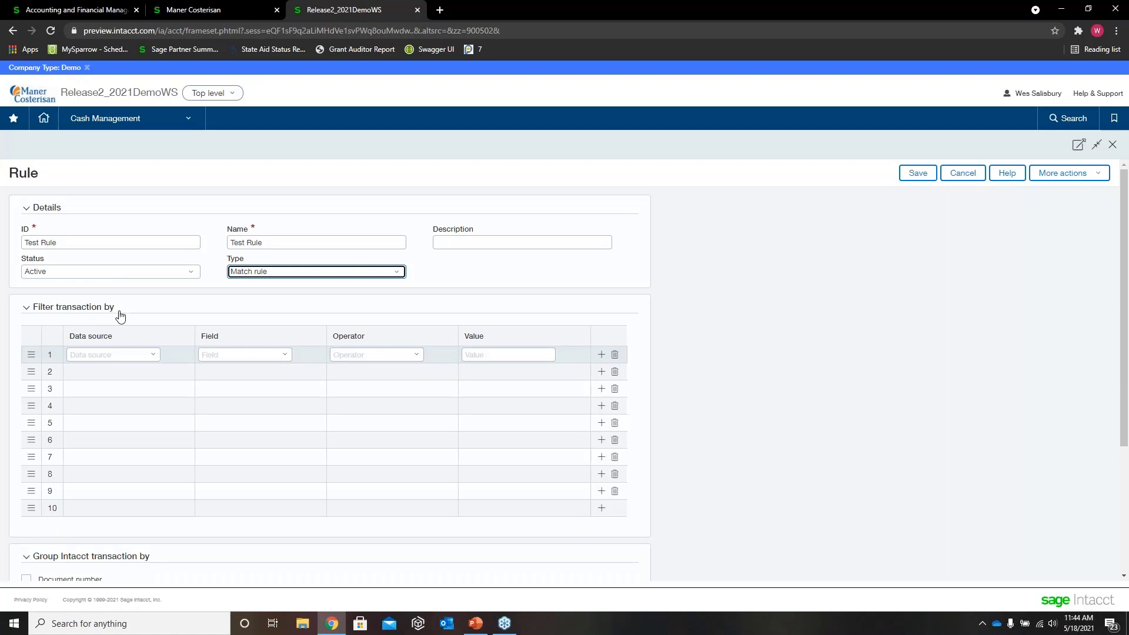
# Step: Try a transaction filter with data source Intacct transactions, field Document date and operator equals, and delete that filter row
pyautogui.click(152, 357)
pyautogui.click(147, 372)
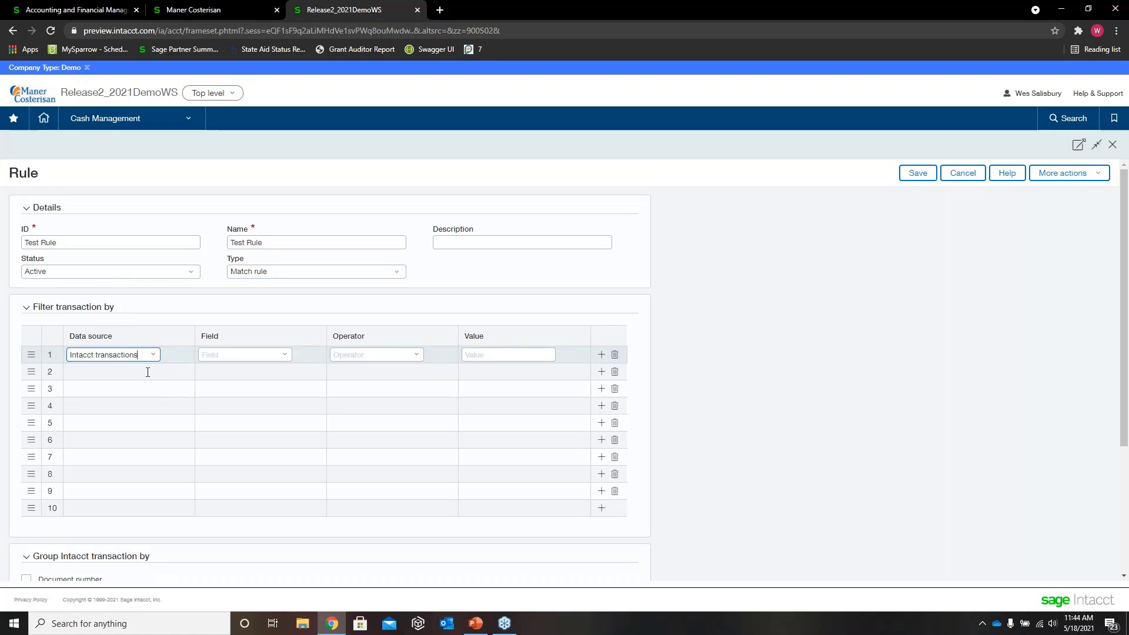
pyautogui.click(290, 359)
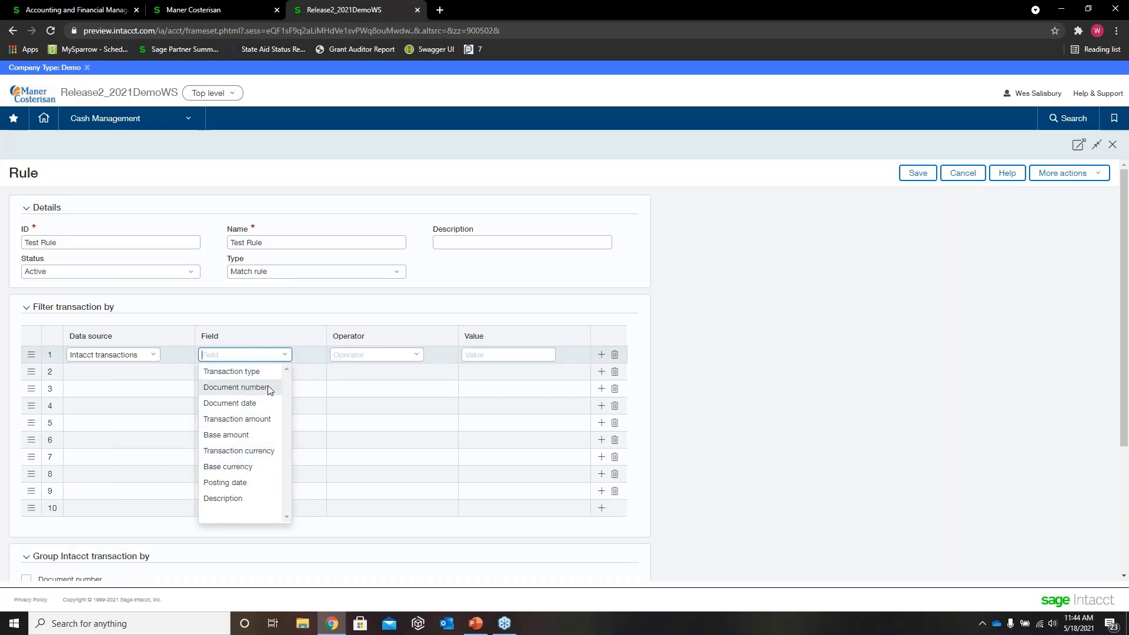
pyautogui.click(416, 354)
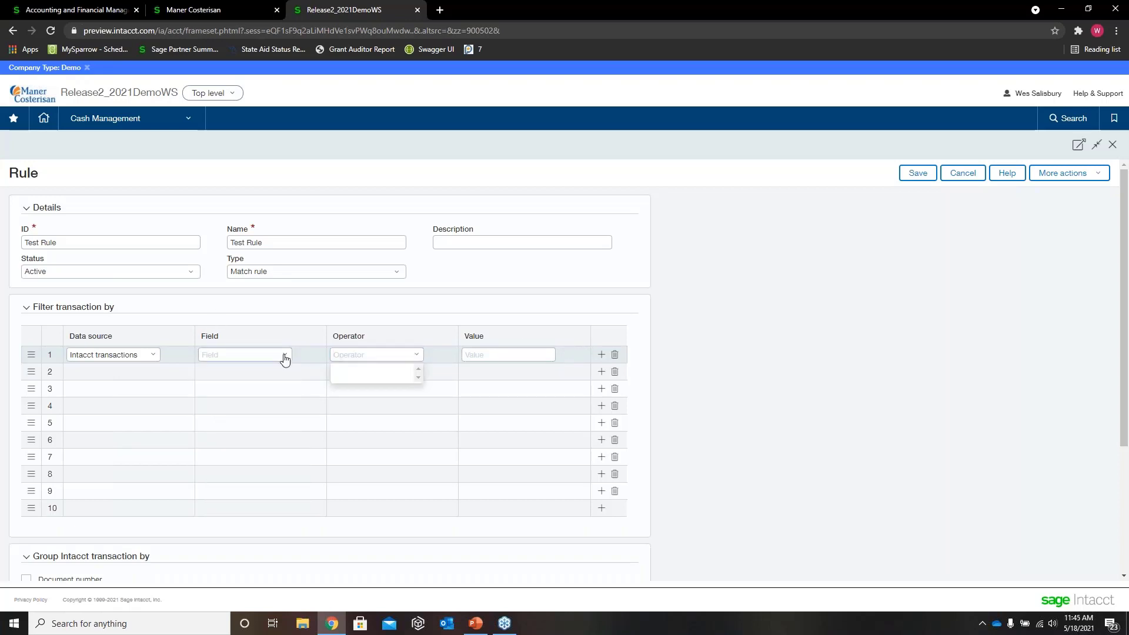
pyautogui.click(284, 356)
pyautogui.click(259, 372)
pyautogui.click(420, 357)
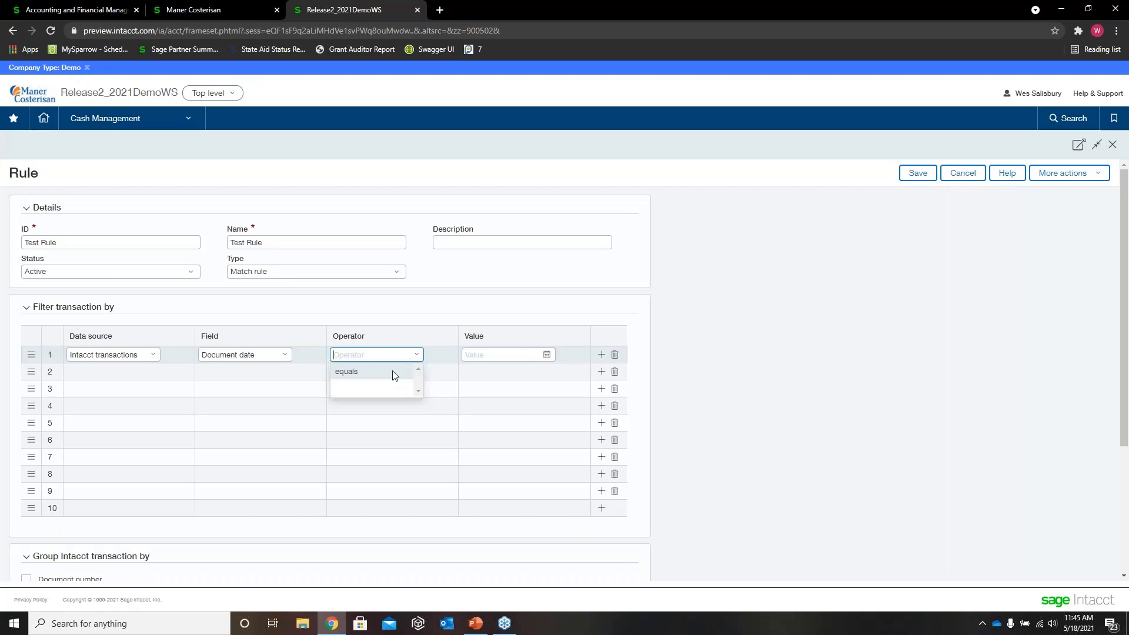
pyautogui.click(394, 376)
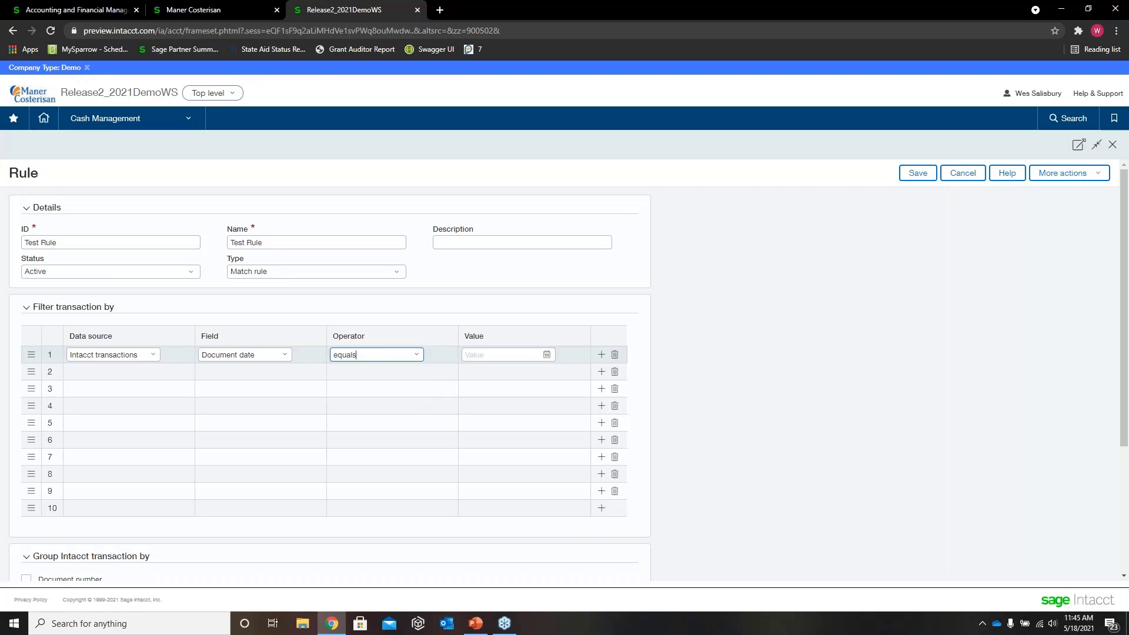
pyautogui.click(615, 356)
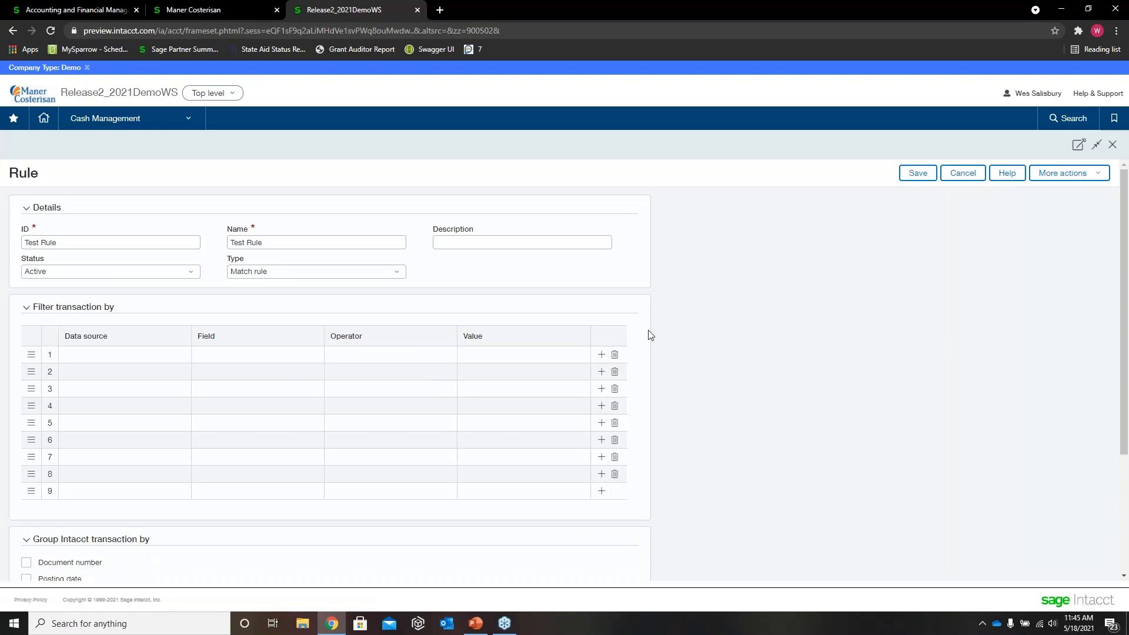
# Step: Set the first matching condition's bank transaction field to Document number (leading zeros removed), and cancel the new rule without saving
pyautogui.scroll(-1, 644, 334)
pyautogui.scroll(-3, 640, 336)
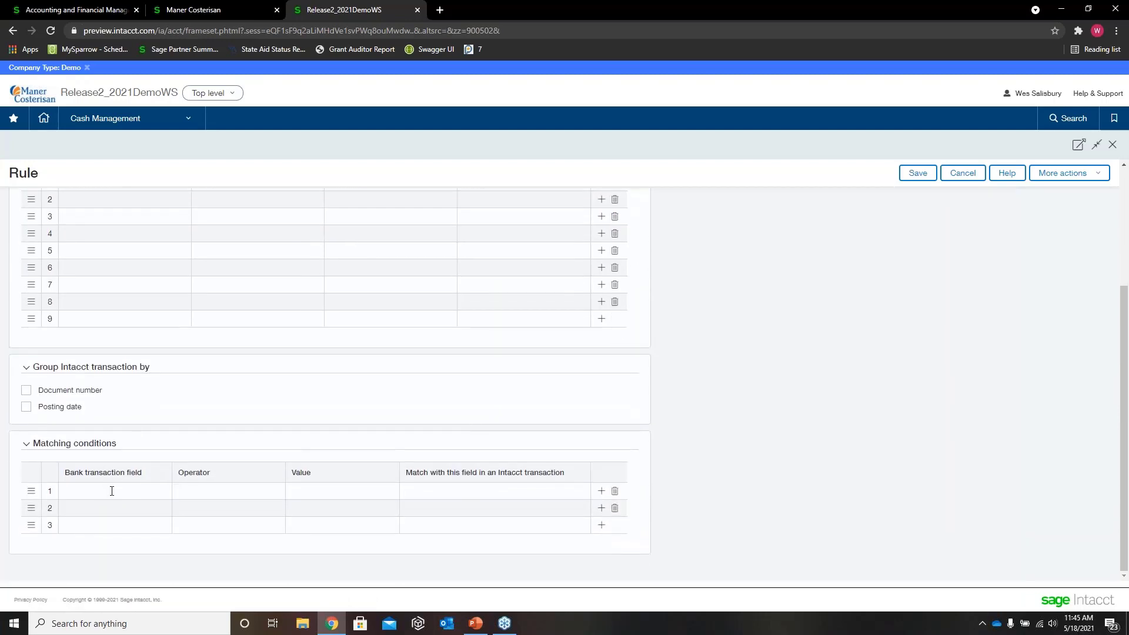
pyautogui.click(143, 493)
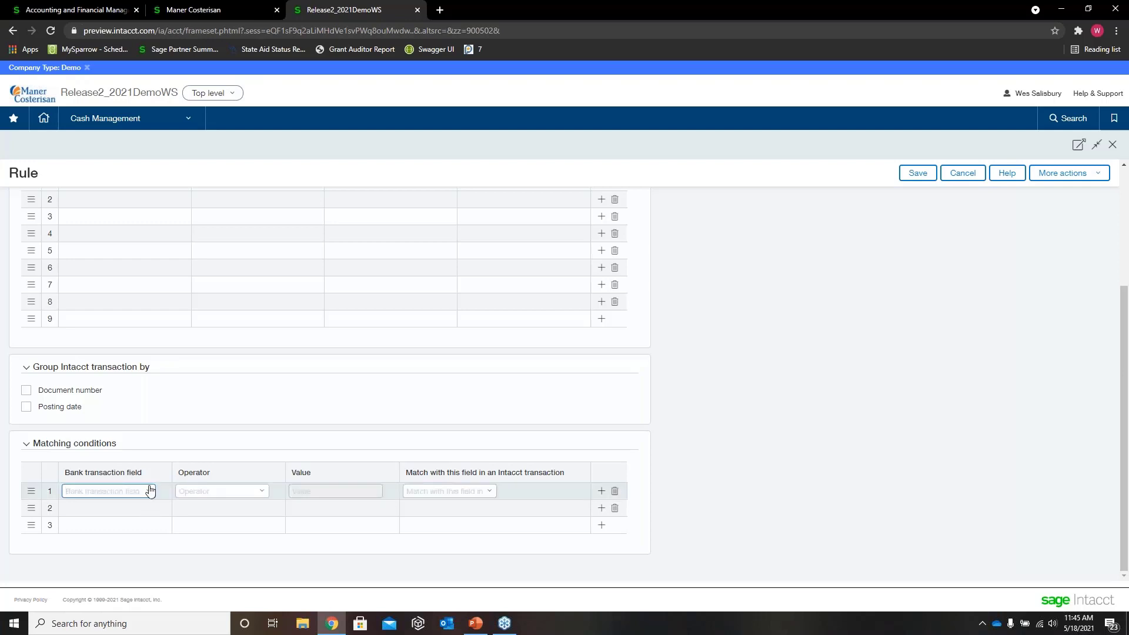
pyautogui.click(147, 496)
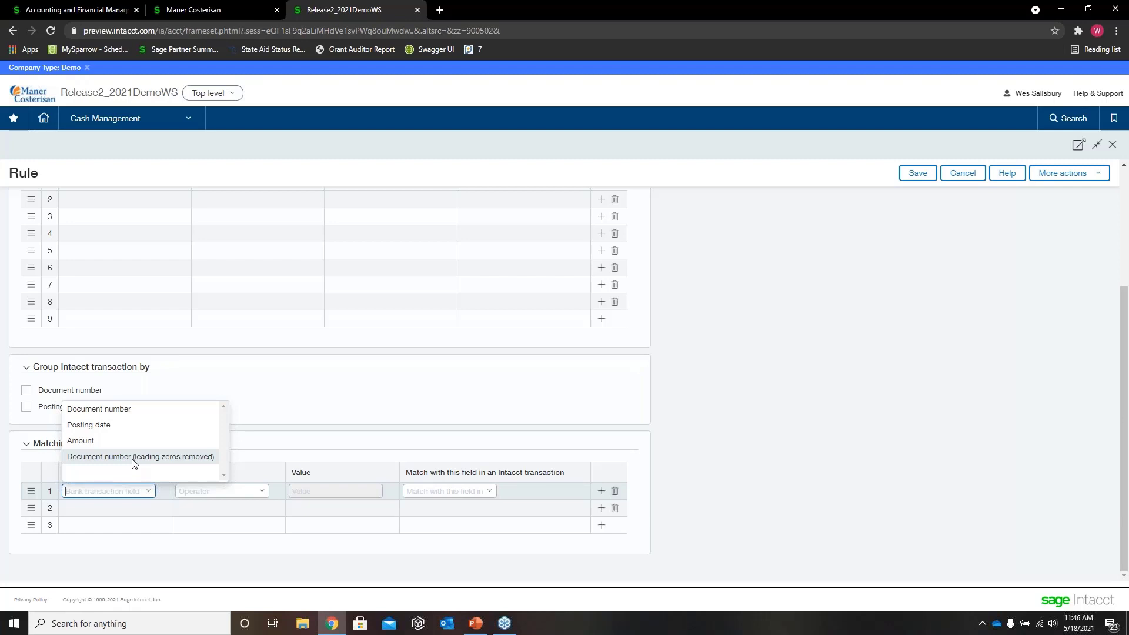
pyautogui.click(134, 463)
pyautogui.click(148, 492)
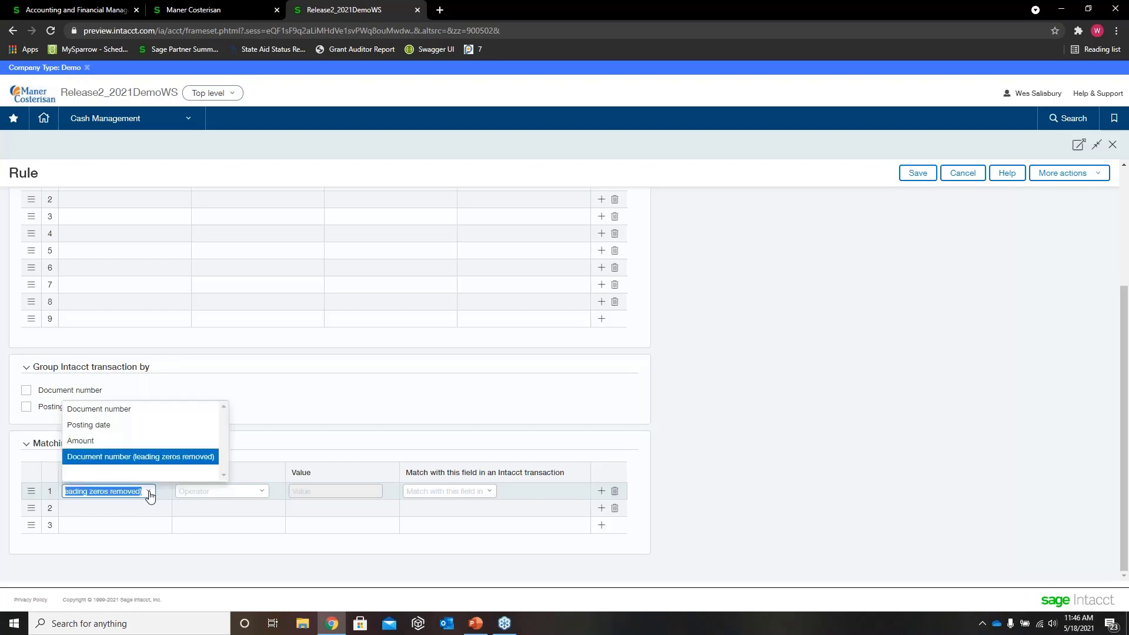
pyautogui.click(172, 458)
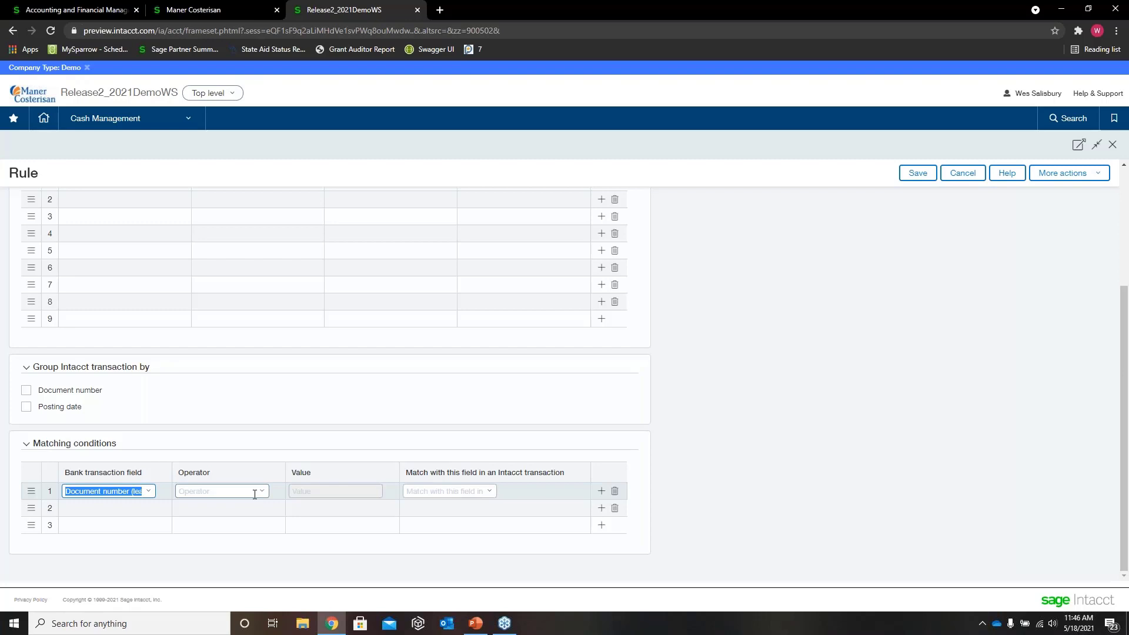
pyautogui.scroll(3, 675, 431)
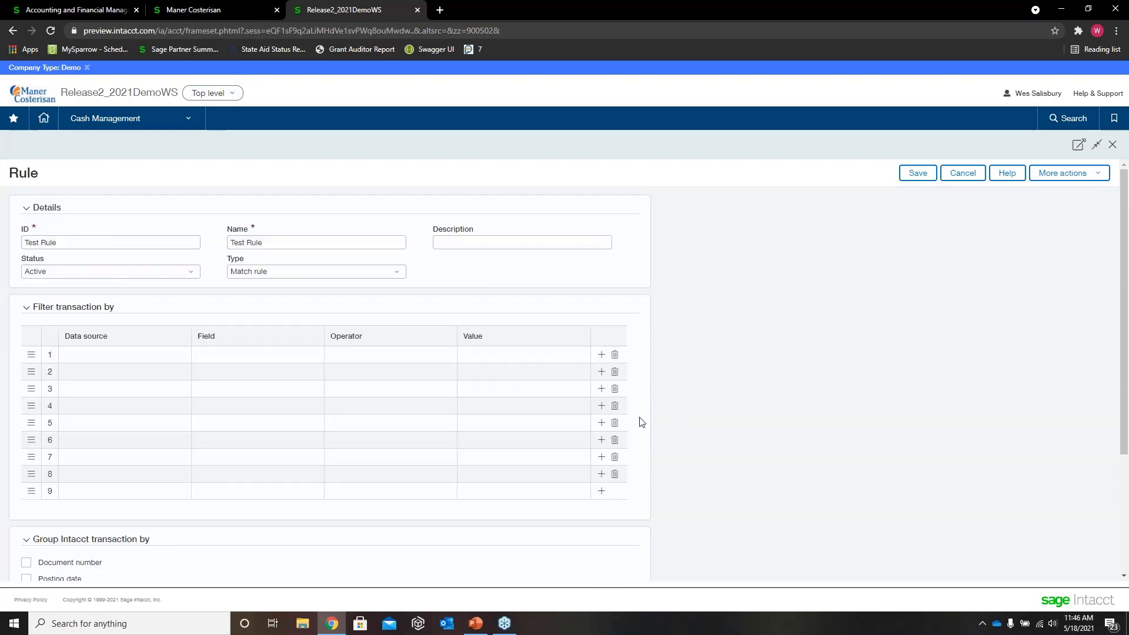
pyautogui.click(971, 175)
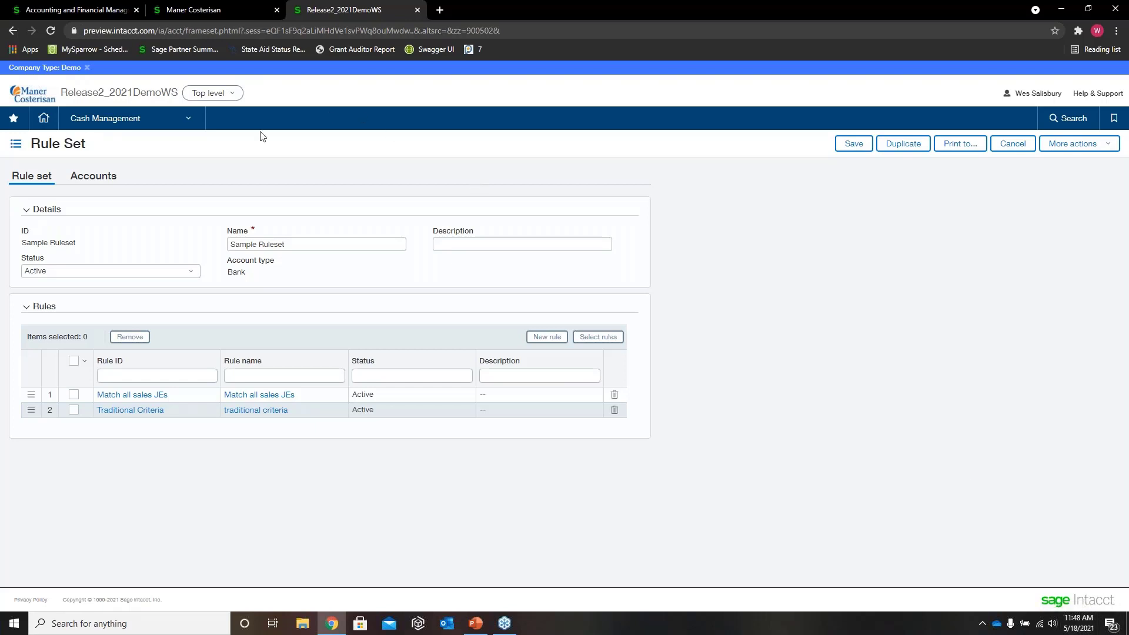
# Step: Go to the vendor invoices in Purchasing and open the New Vendor invoice for viewing
pyautogui.click(165, 125)
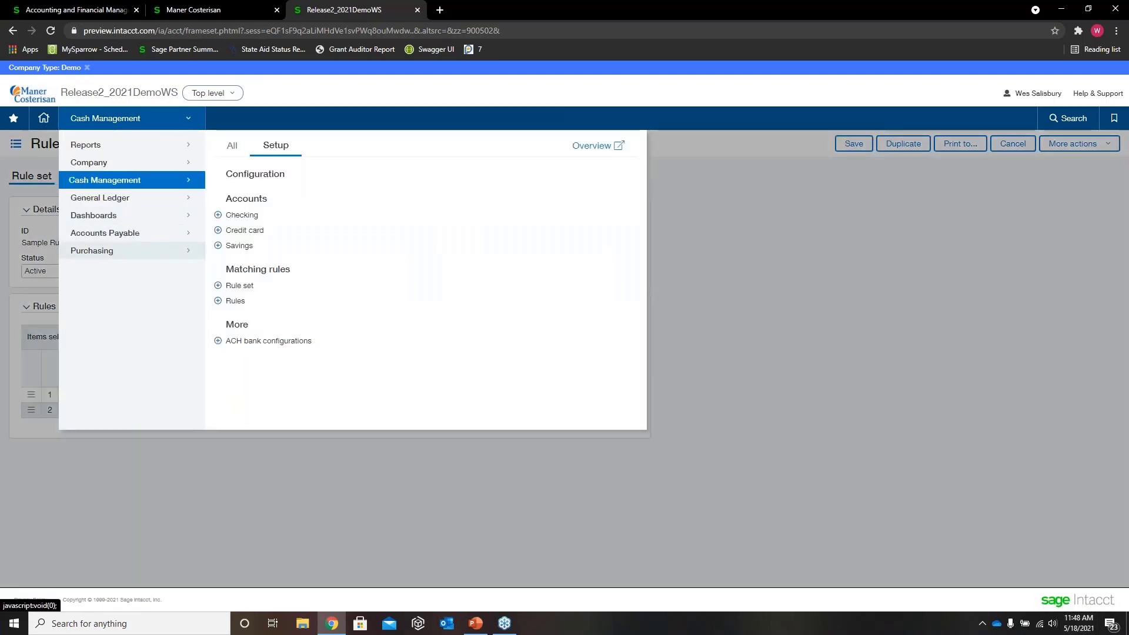
pyautogui.moveTo(175, 247)
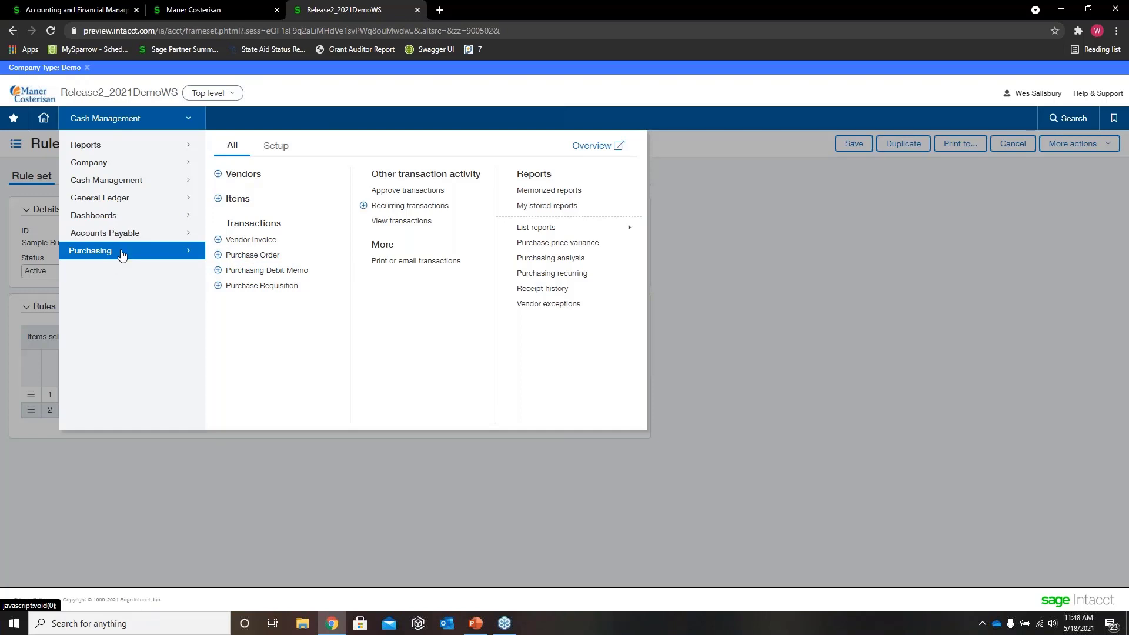
pyautogui.click(253, 241)
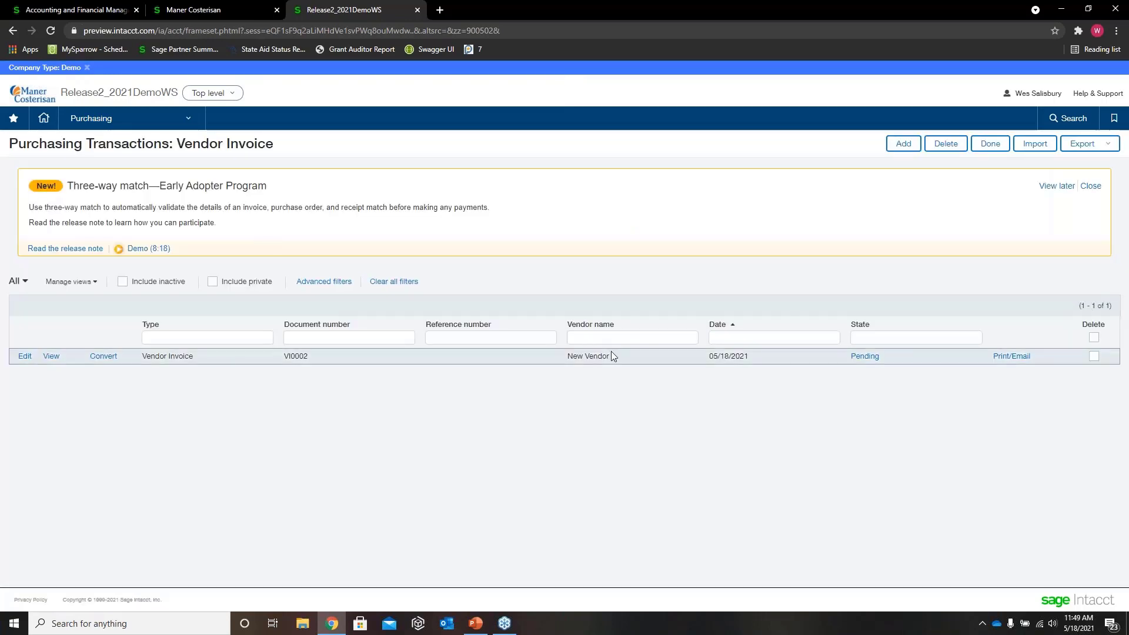
pyautogui.moveTo(611, 355); pyautogui.dragTo(557, 363)
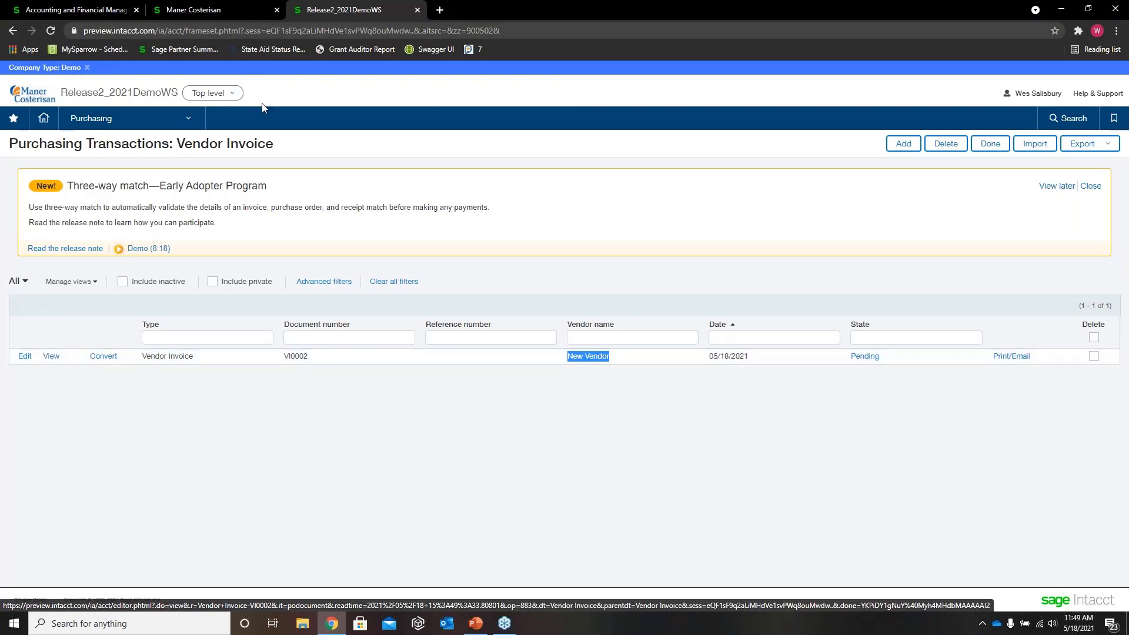
pyautogui.click(52, 356)
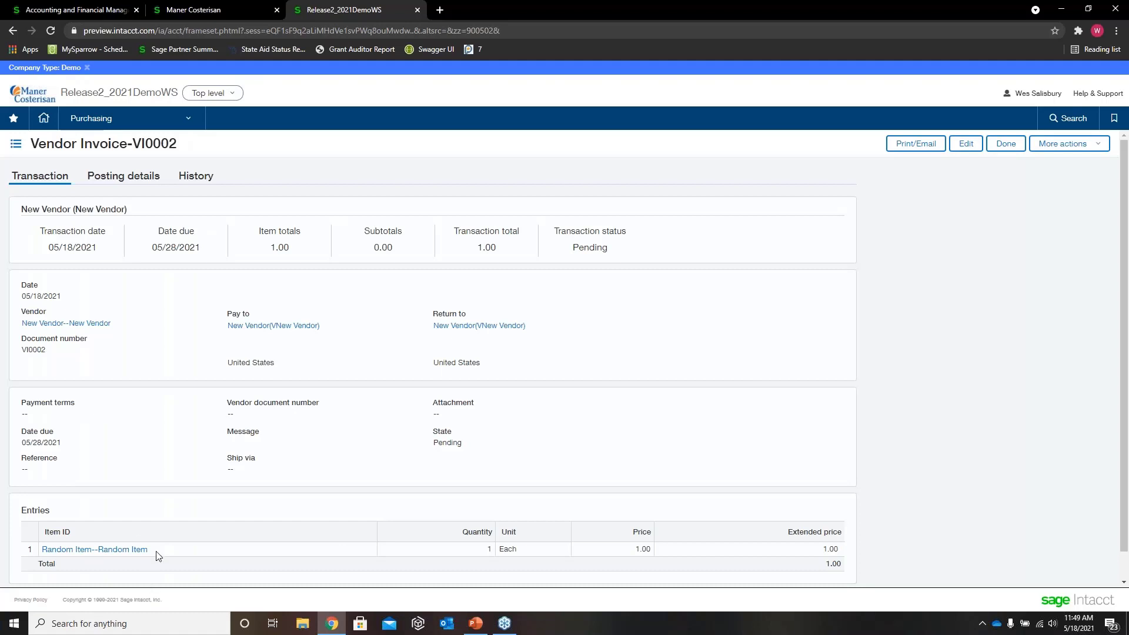
# Step: Examine the Random Item line among the vendor invoice's entries
pyautogui.moveTo(150, 551); pyautogui.dragTo(45, 553)
pyautogui.click(163, 499)
pyautogui.moveTo(158, 552); pyautogui.dragTo(43, 550)
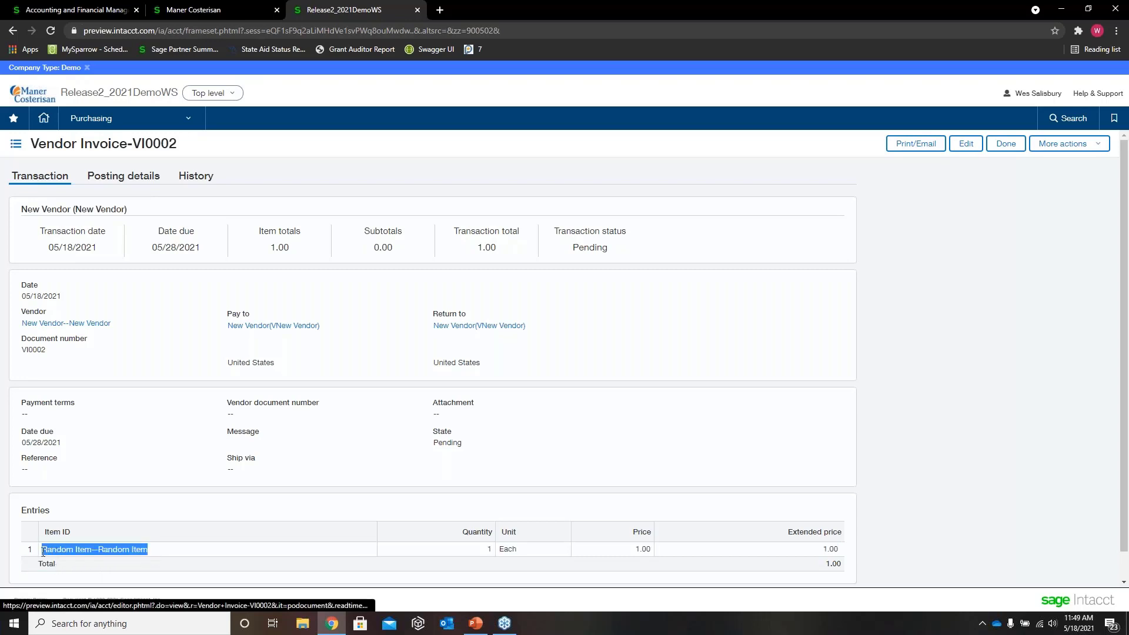
pyautogui.click(122, 522)
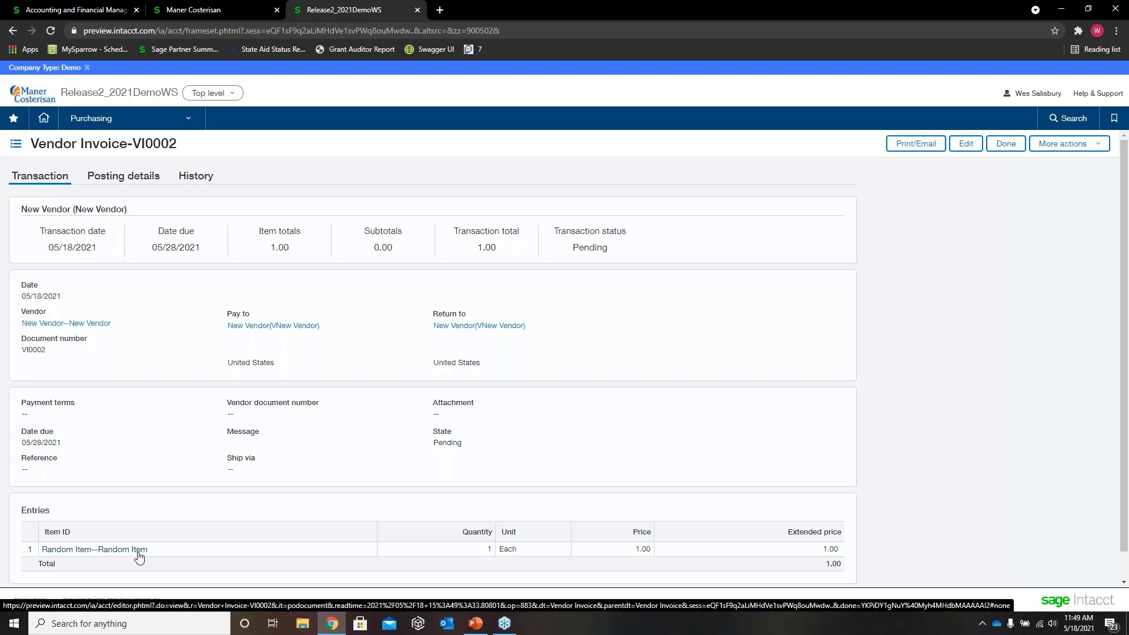
# Step: Show the invoice's posting details and examine the posted AP bill and its transaction amount
pyautogui.click(115, 183)
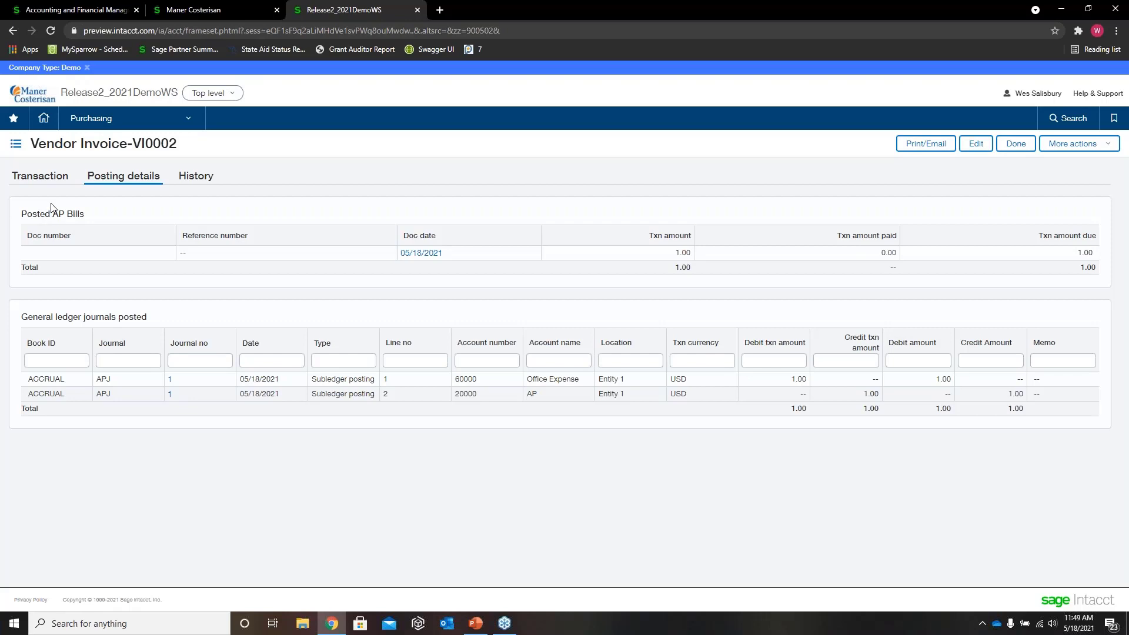
pyautogui.moveTo(86, 216); pyautogui.dragTo(22, 216)
pyautogui.click(419, 238)
pyautogui.moveTo(676, 253); pyautogui.dragTo(694, 257)
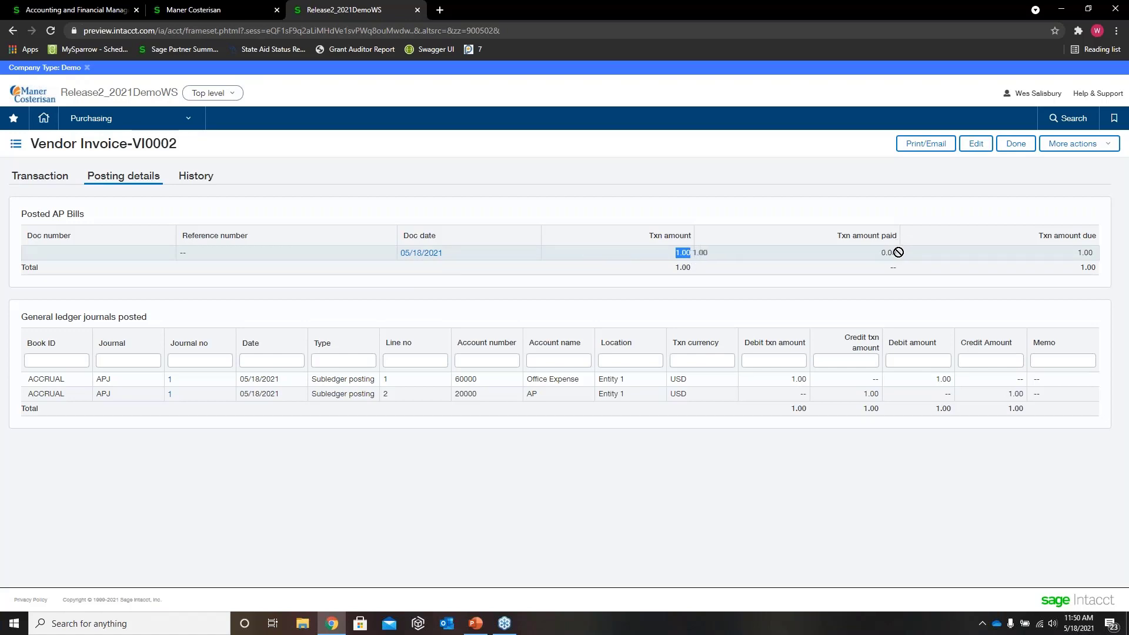
pyautogui.click(944, 203)
# Step: Examine the general ledger journals posted for the invoice, focusing on the Office Expense line's account number
pyautogui.moveTo(57, 318); pyautogui.dragTo(122, 317)
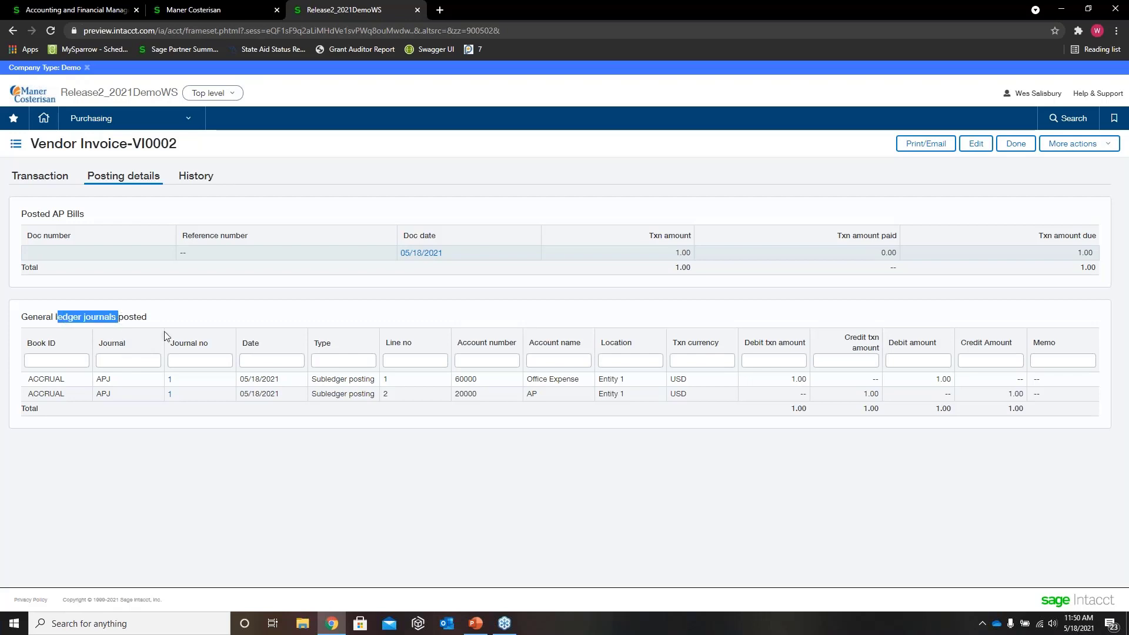
pyautogui.click(191, 424)
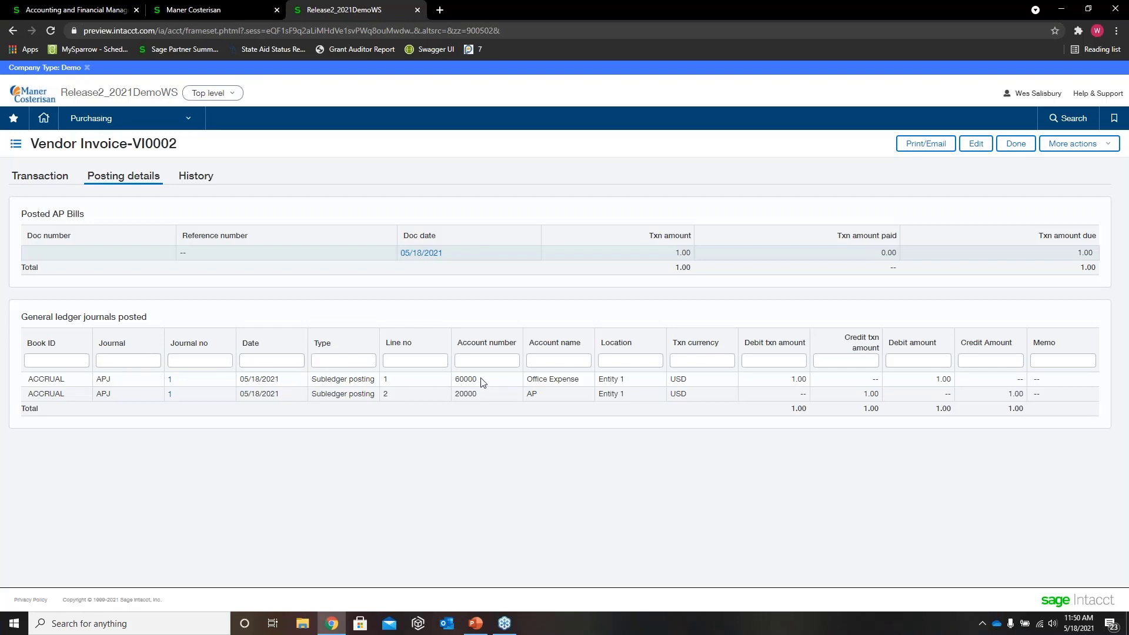
pyautogui.moveTo(481, 380); pyautogui.dragTo(455, 377)
pyautogui.click(479, 393)
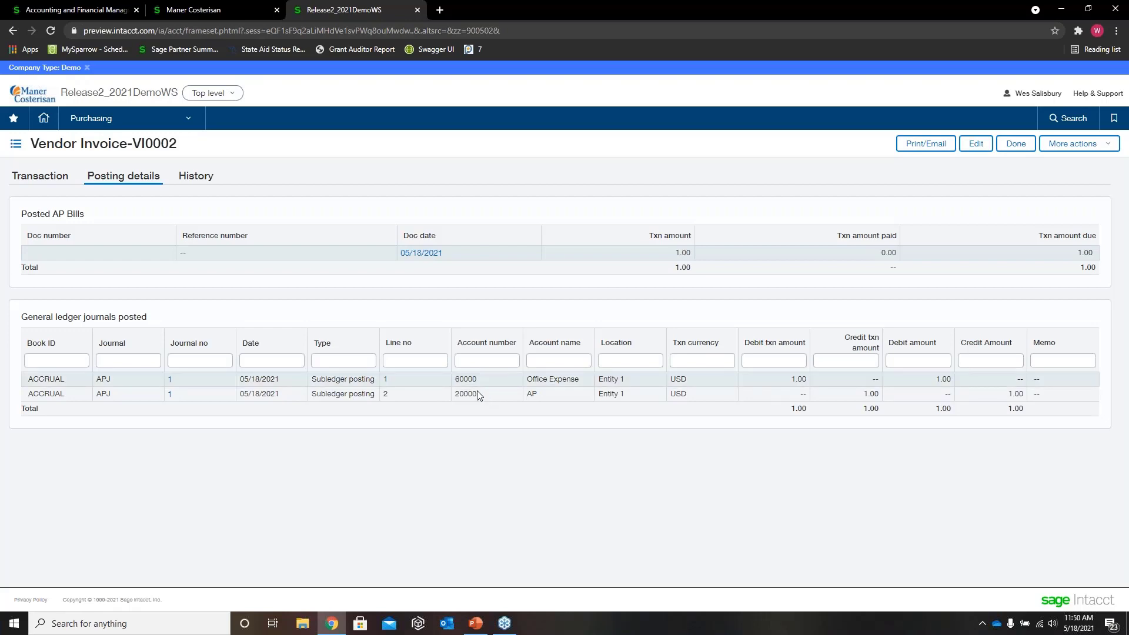
pyautogui.moveTo(487, 379); pyautogui.dragTo(458, 375)
pyautogui.click(487, 395)
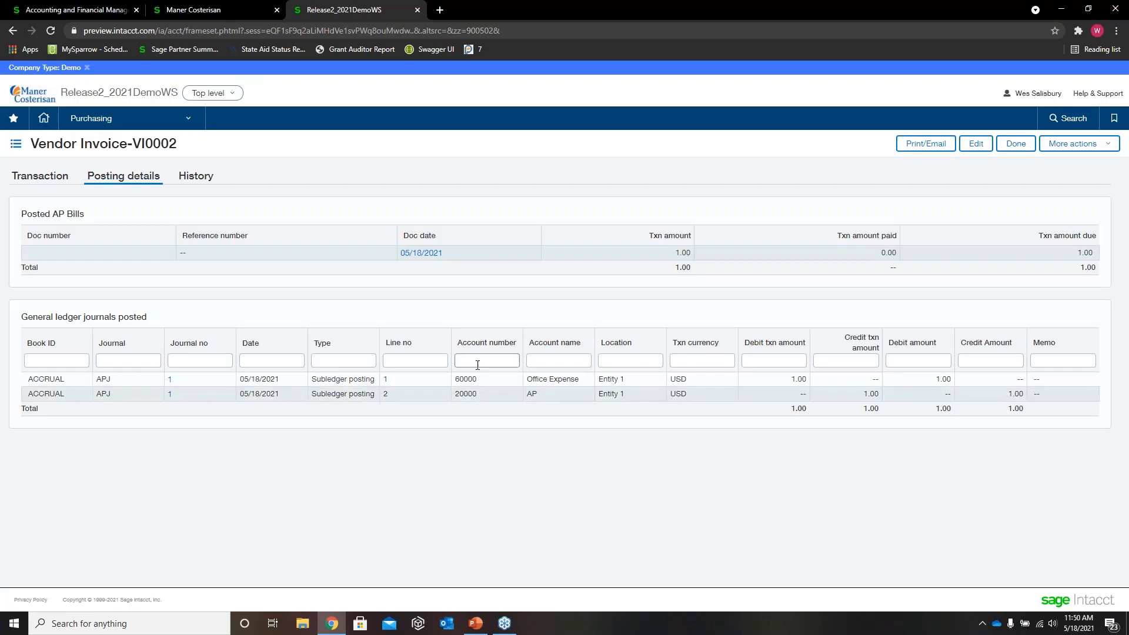
pyautogui.moveTo(478, 380); pyautogui.dragTo(456, 378)
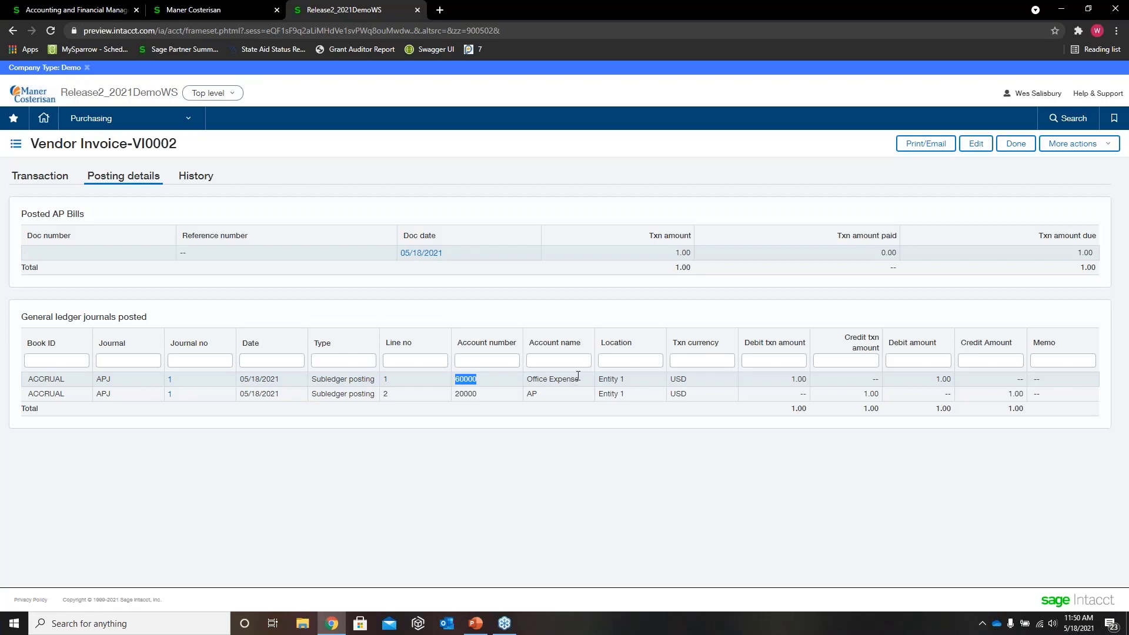
# Step: Check the Office Expense line's debit amounts and location, and the AP line's account number in the posted journals
pyautogui.doubleClick(795, 380)
pyautogui.moveTo(935, 379); pyautogui.dragTo(951, 382)
pyautogui.moveTo(628, 379); pyautogui.dragTo(598, 376)
pyautogui.moveTo(482, 395); pyautogui.dragTo(463, 395)
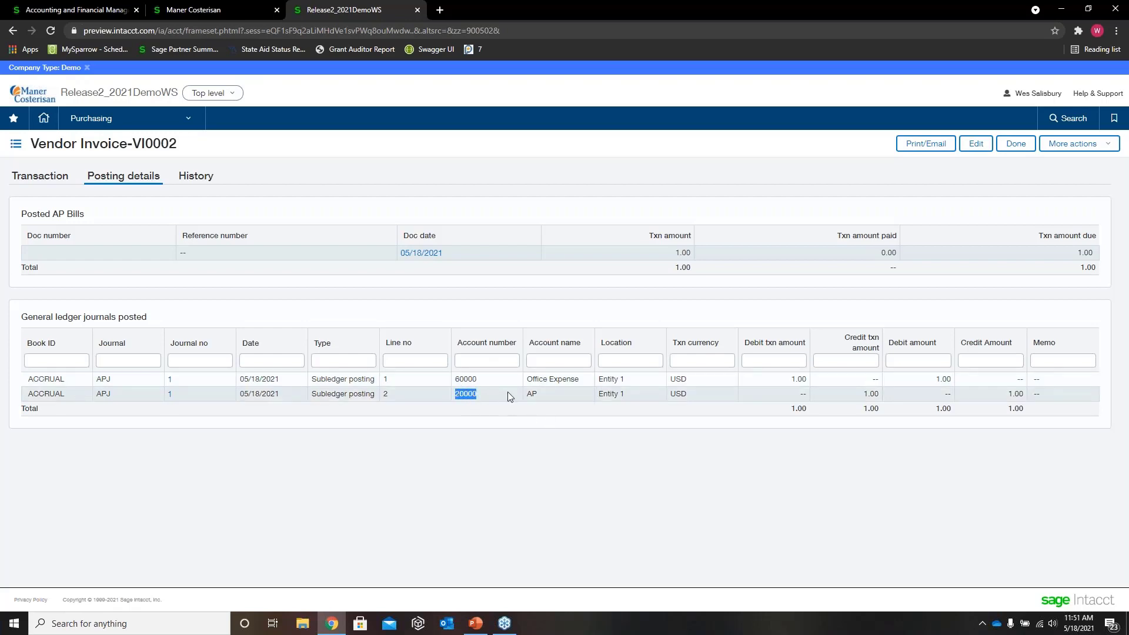
# Step: Check the AP line's credit amount in the posted journals and close the vendor invoice
pyautogui.click(539, 398)
pyautogui.doubleClick(1012, 392)
pyautogui.click(1020, 148)
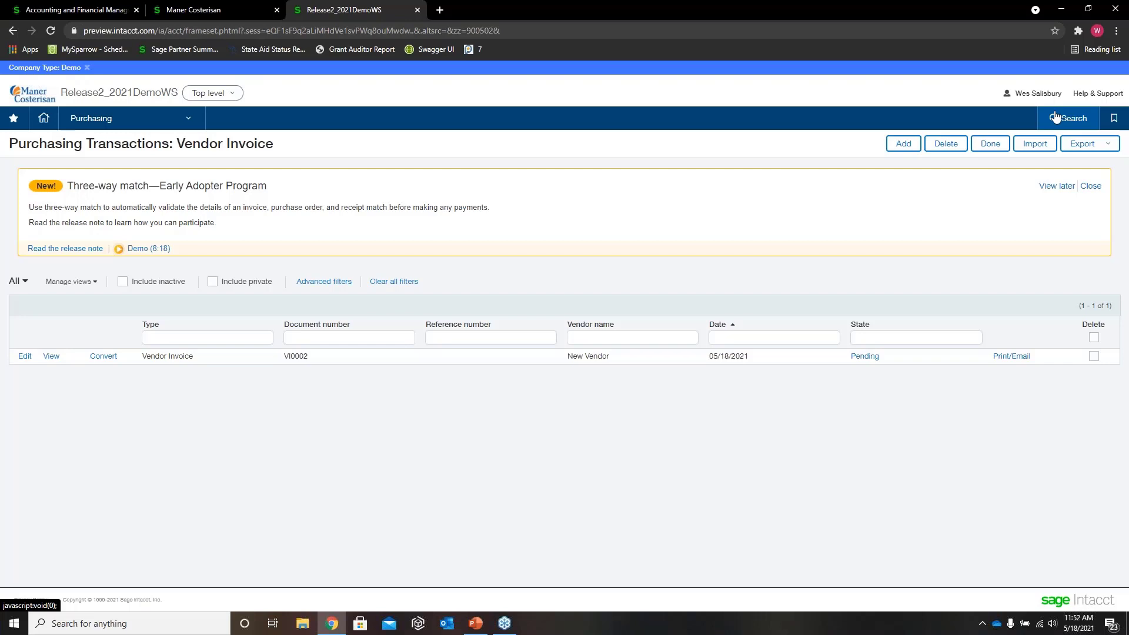
# Step: Switch to the PowerPoint presentation and highlight the support e-mail address on the closing Thank you slide
pyautogui.click(476, 624)
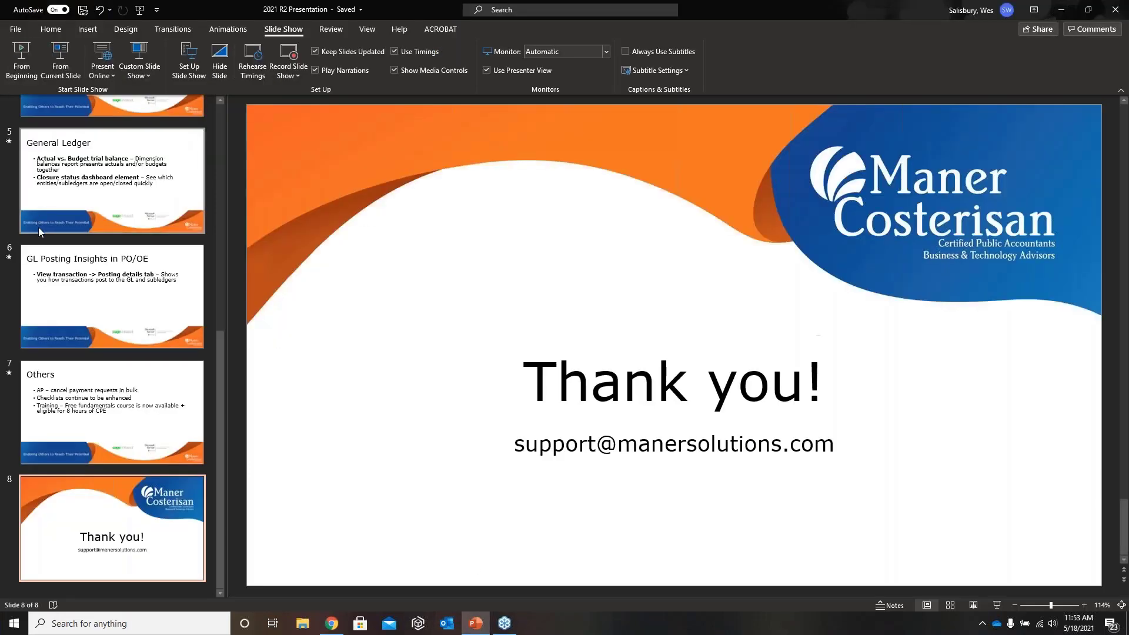
pyautogui.scroll(8, 37, 227)
pyautogui.scroll(-8, 156, 427)
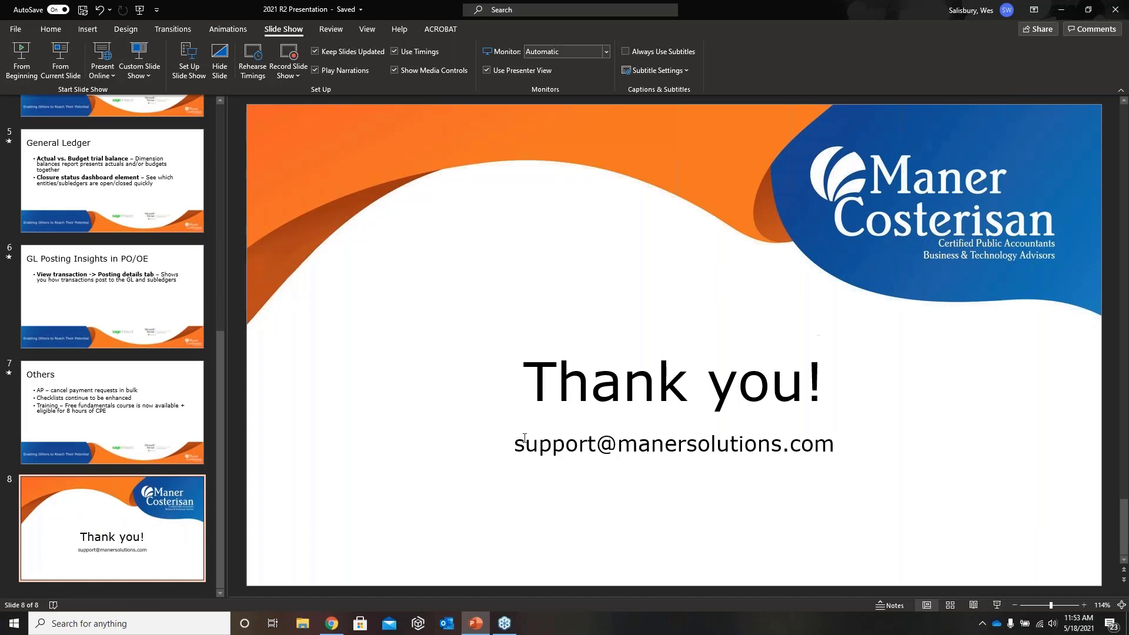
pyautogui.moveTo(518, 445)
pyautogui.mouseDown()
pyautogui.moveTo(856, 459)
pyautogui.moveTo(810, 445)
pyautogui.moveTo(513, 445)
pyautogui.mouseUp()
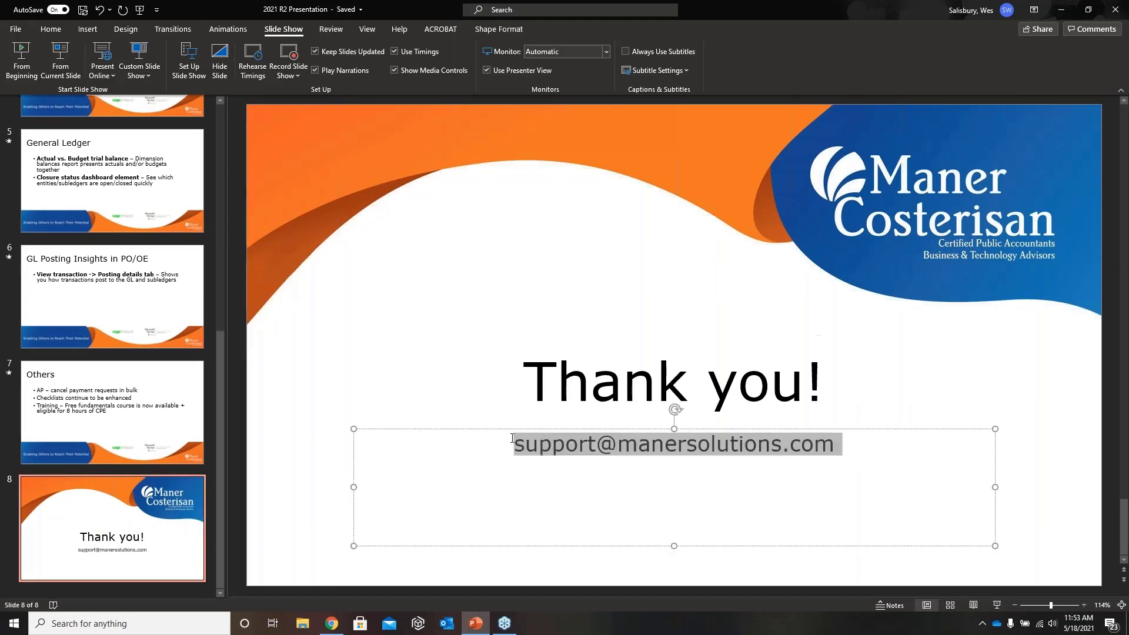
pyautogui.click(562, 464)
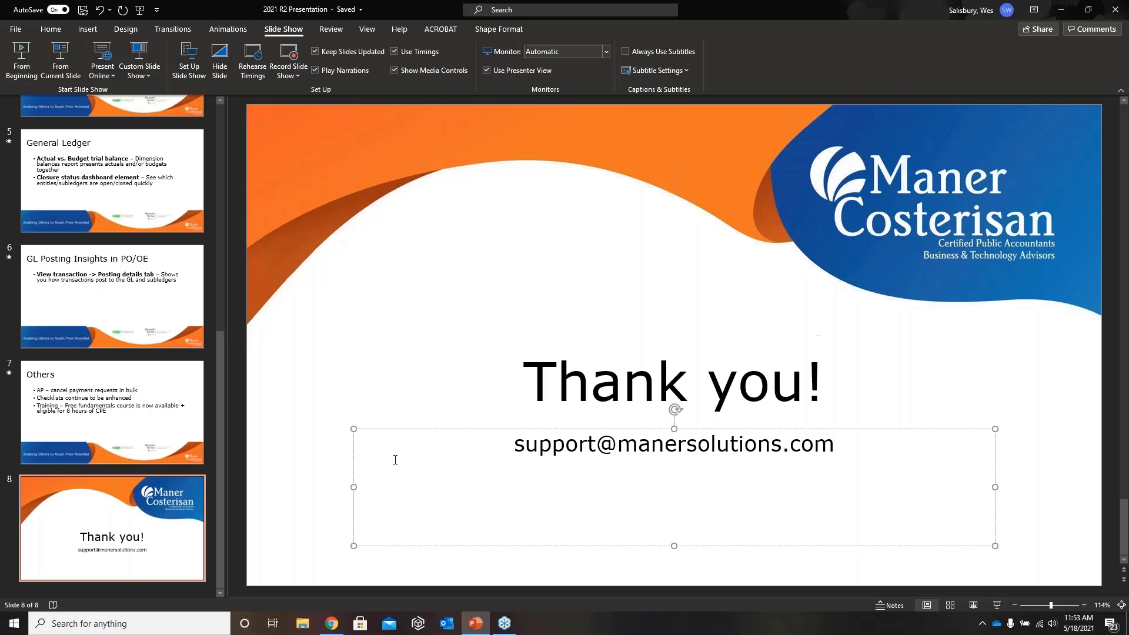
# Step: Show the Intacct 2021 Release 2 Highlights title slide and highlight the presenter's e-mail address
pyautogui.scroll(8, 155, 191)
pyautogui.click(154, 191)
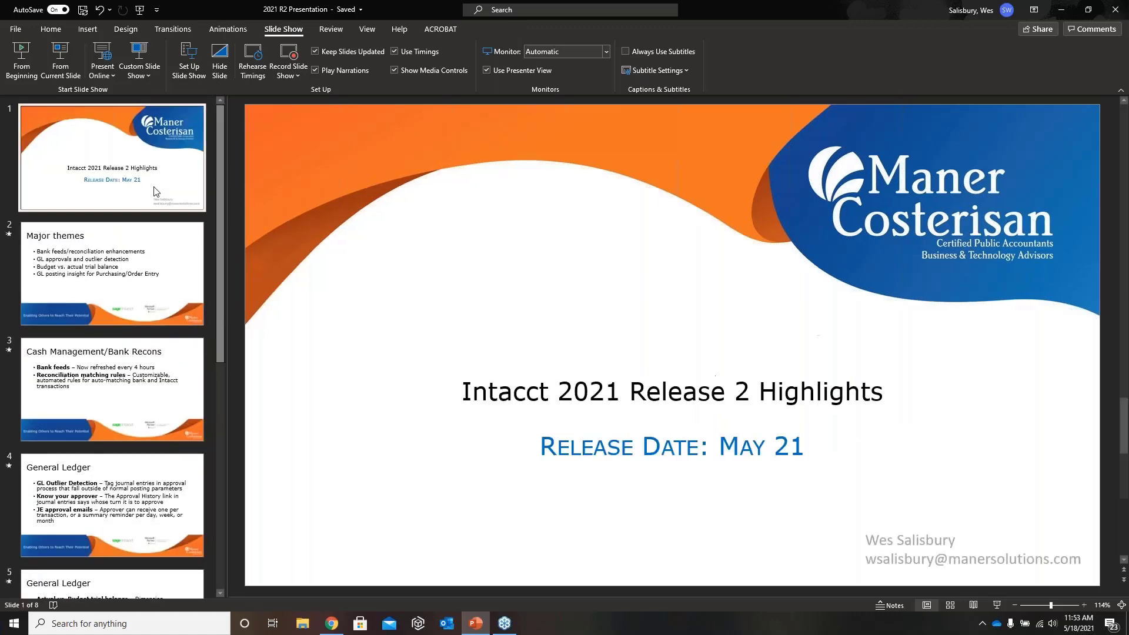
pyautogui.click(1007, 560)
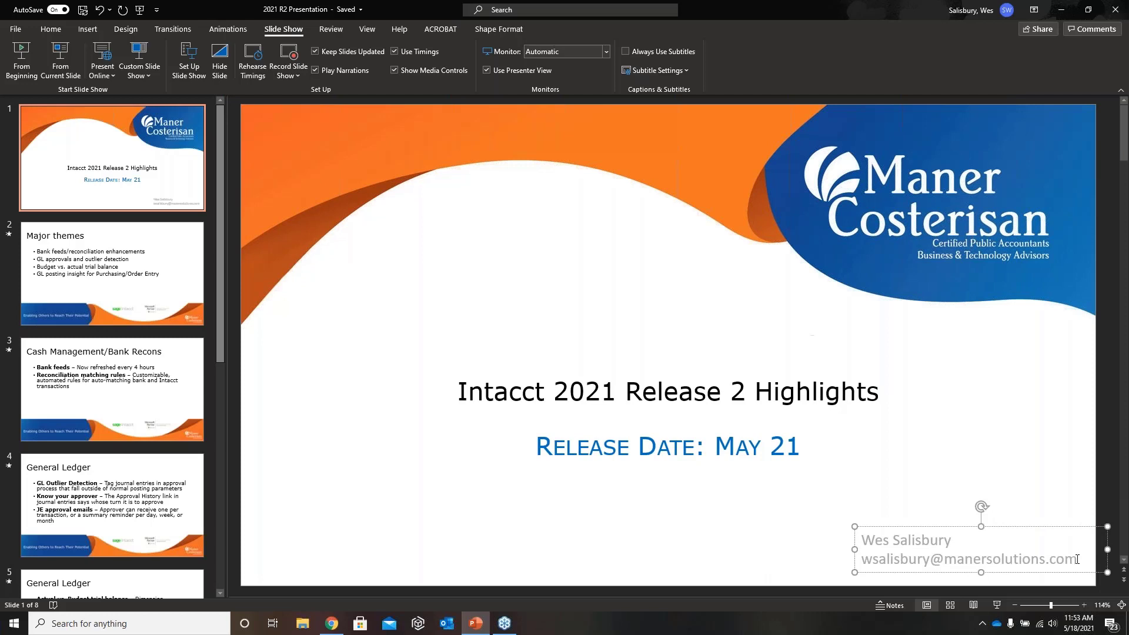
pyautogui.moveTo(1079, 560); pyautogui.dragTo(875, 566)
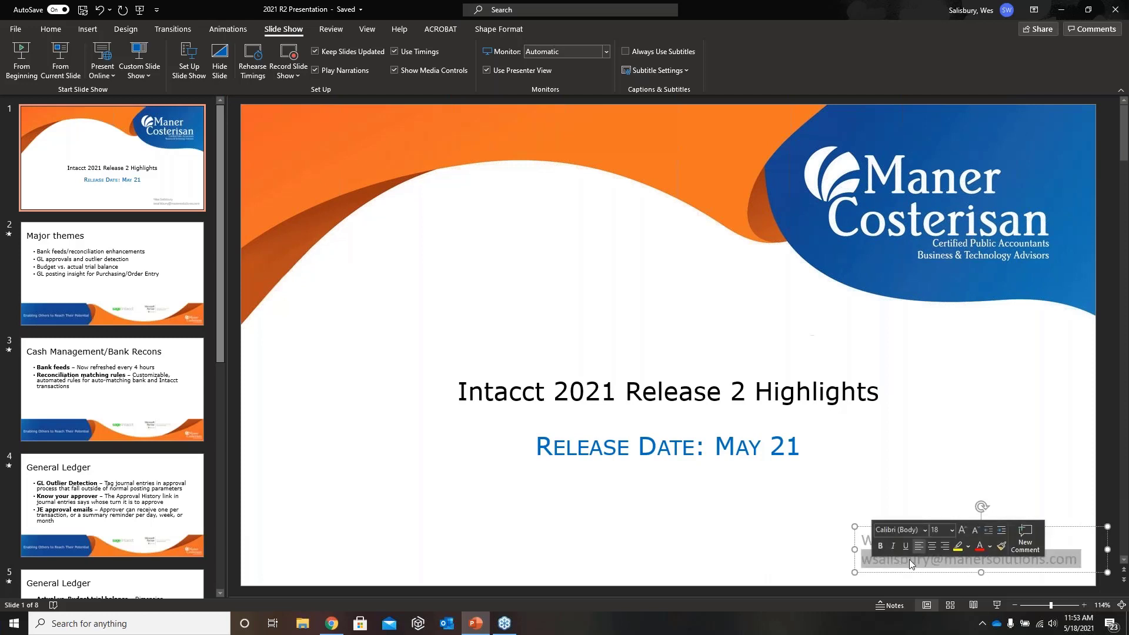
pyautogui.click(1049, 534)
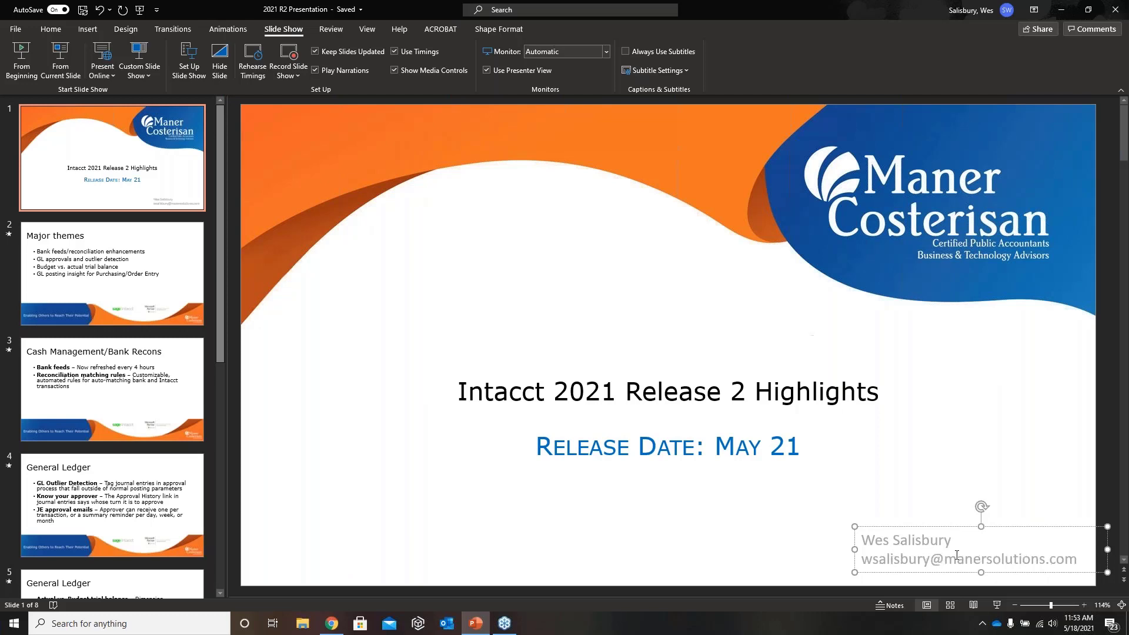
# Step: Return to the closing Thank you slide and highlight its support contact address again
pyautogui.scroll(-6, 172, 412)
pyautogui.click(166, 553)
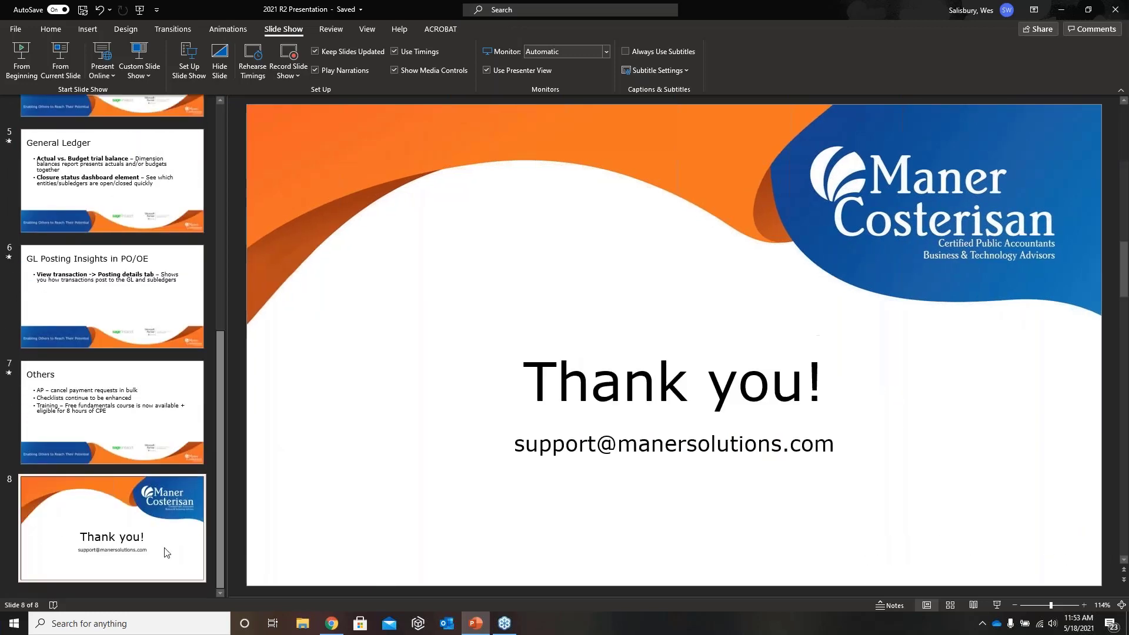
pyautogui.click(784, 450)
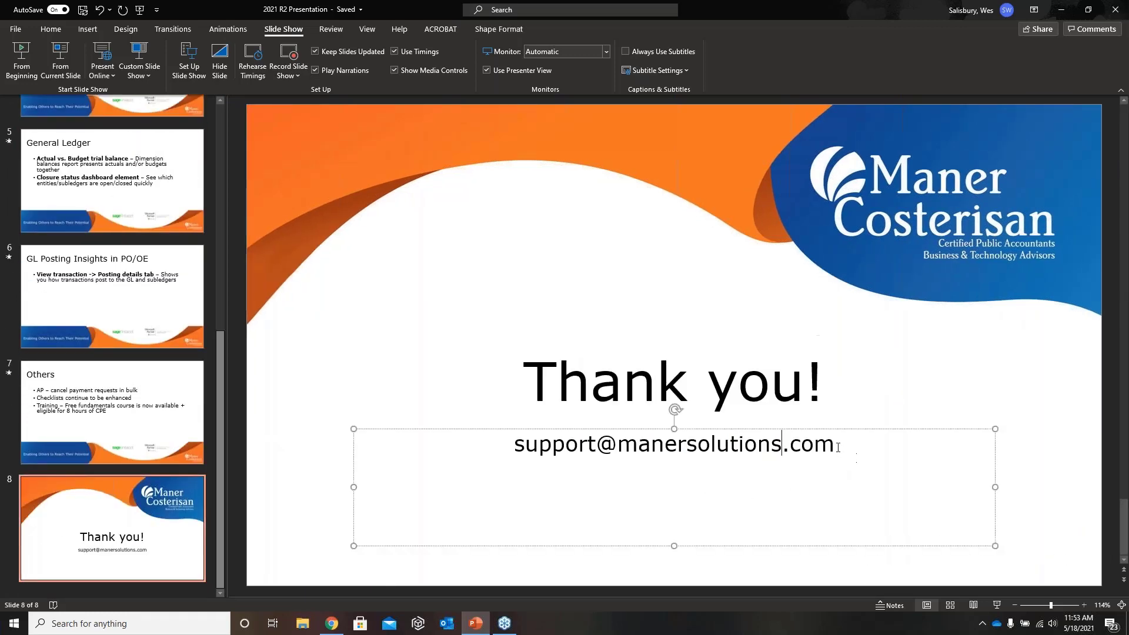
pyautogui.moveTo(838, 449); pyautogui.dragTo(671, 403)
pyautogui.click(691, 520)
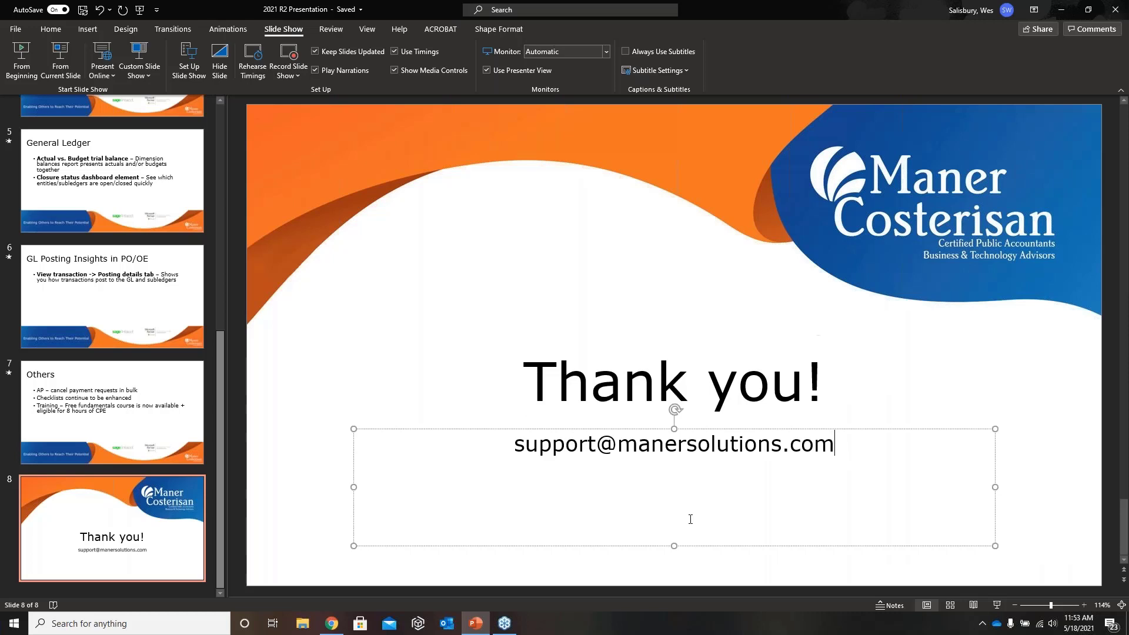